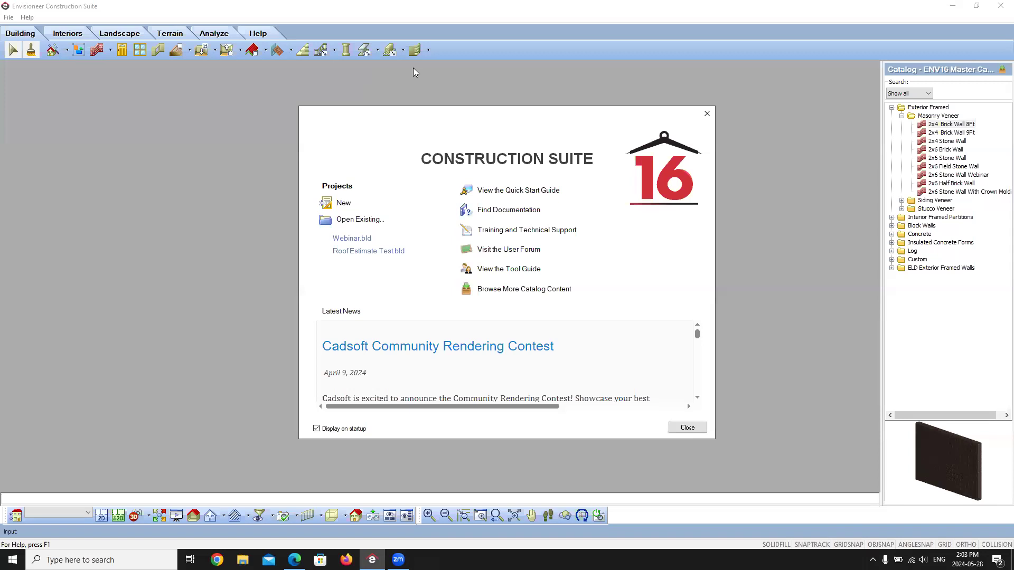
# Create a new project from the a-New Home Standard Construction (ft & in) template.
pyautogui.click(343, 202)
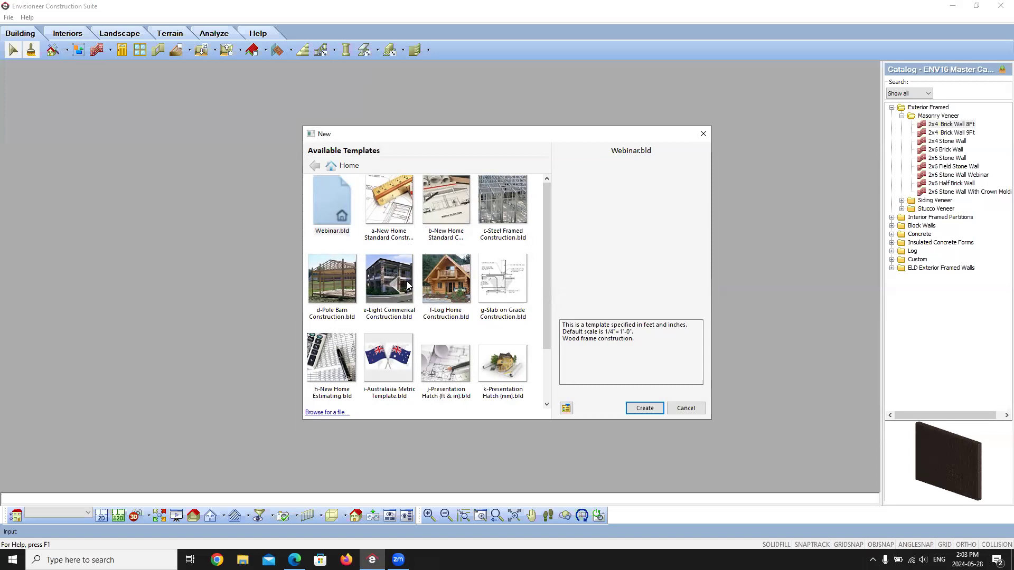
pyautogui.click(388, 197)
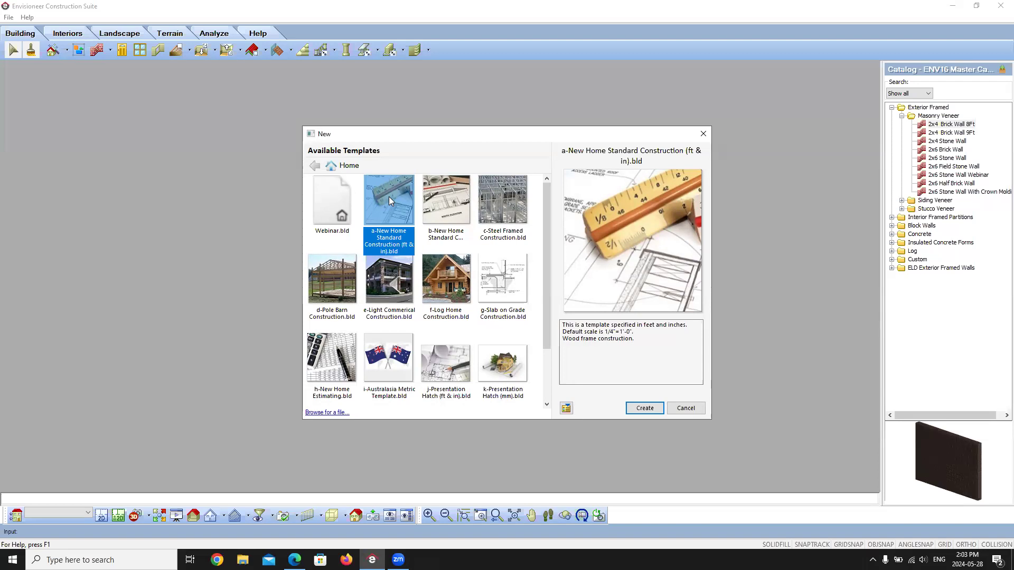
pyautogui.click(644, 406)
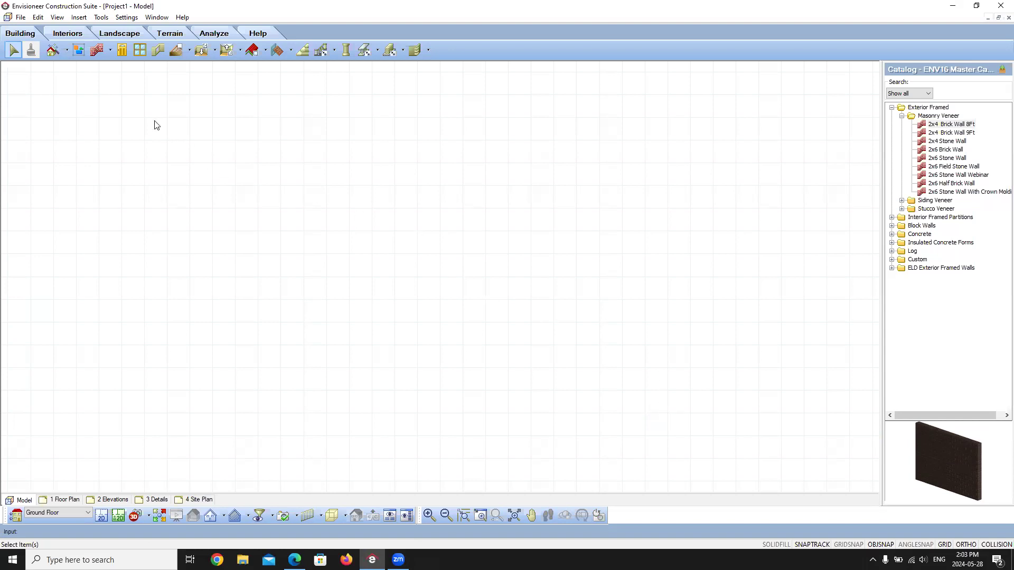
# Open the Ground Floor's location calculator from the building locations and place it clear of the locations table.
pyautogui.click(127, 17)
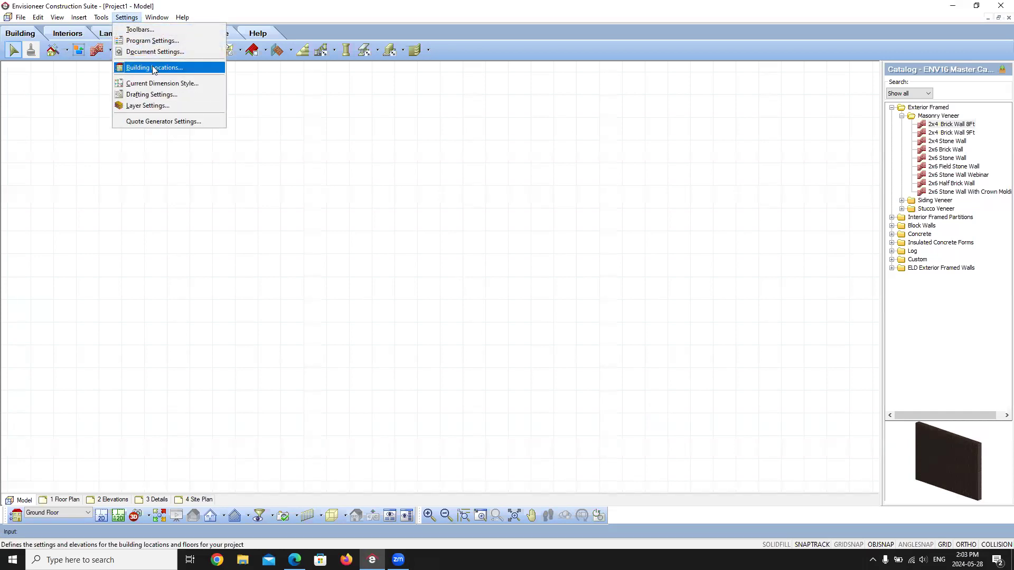
pyautogui.click(274, 6)
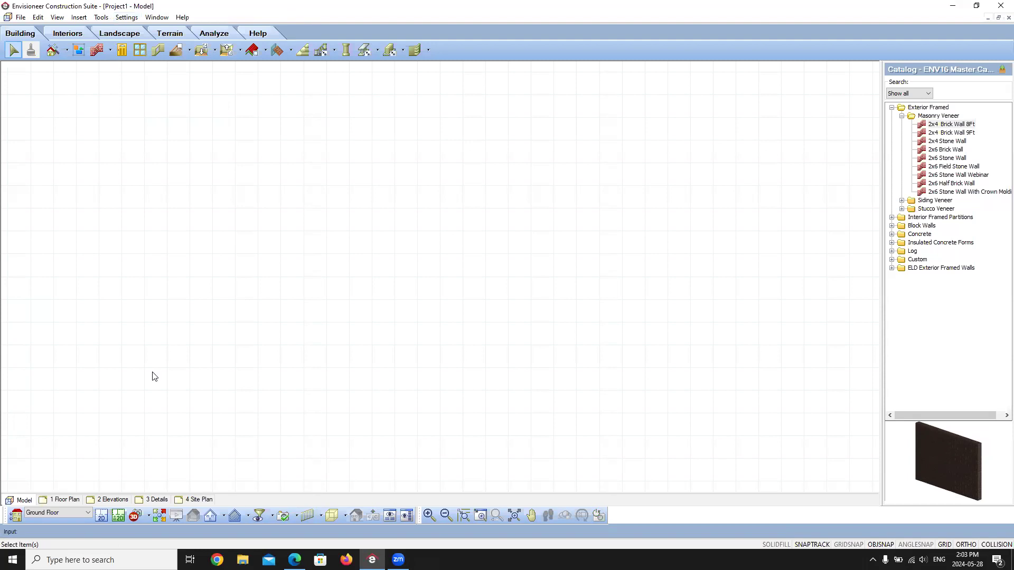
pyautogui.click(21, 514)
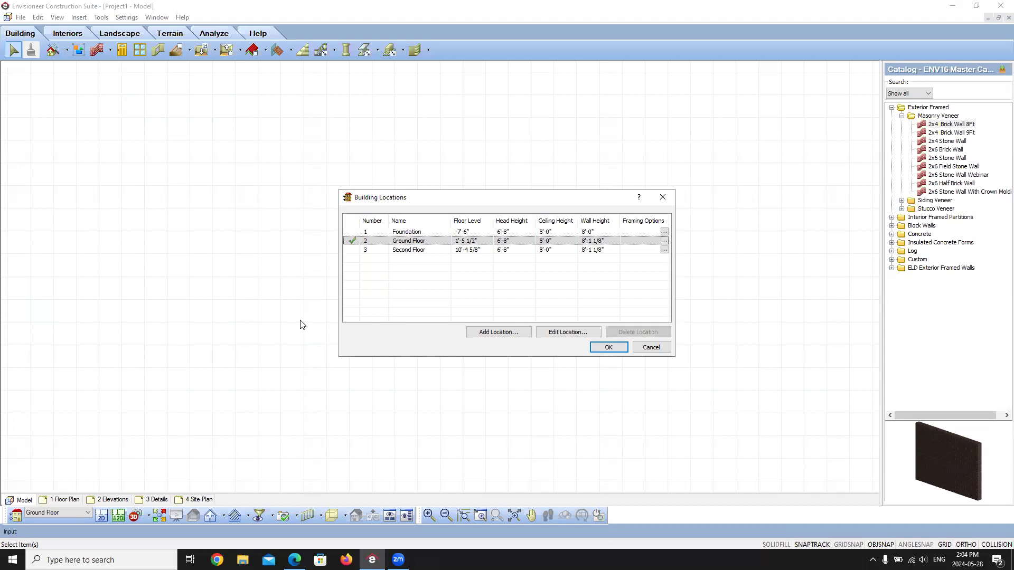
pyautogui.click(562, 332)
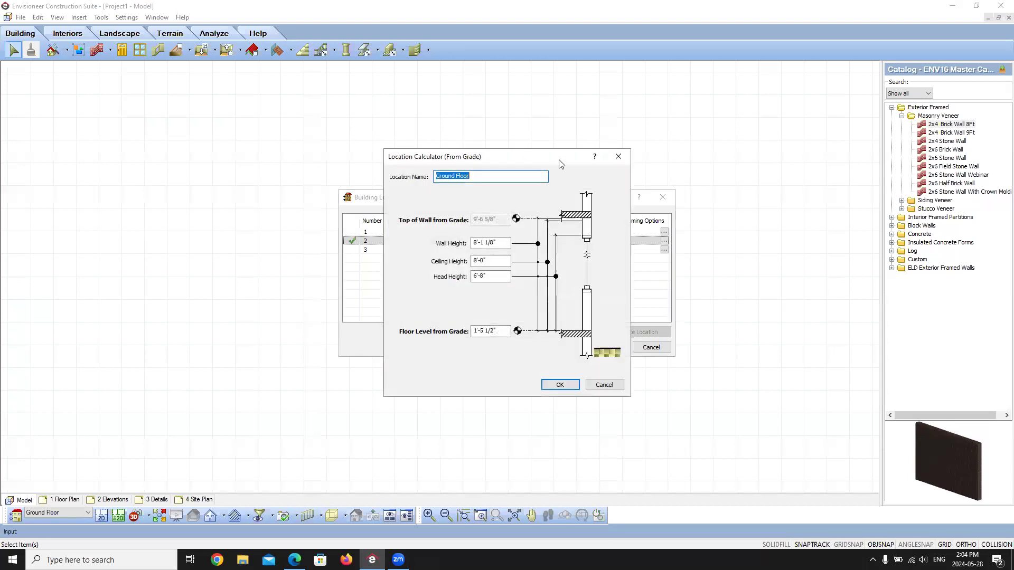
pyautogui.moveTo(550, 164); pyautogui.dragTo(228, 160)
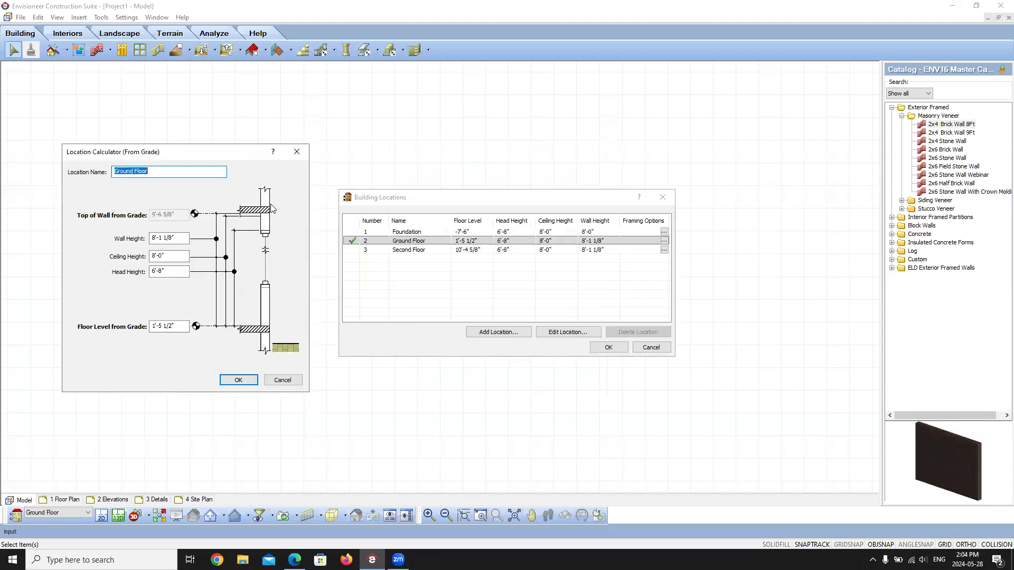
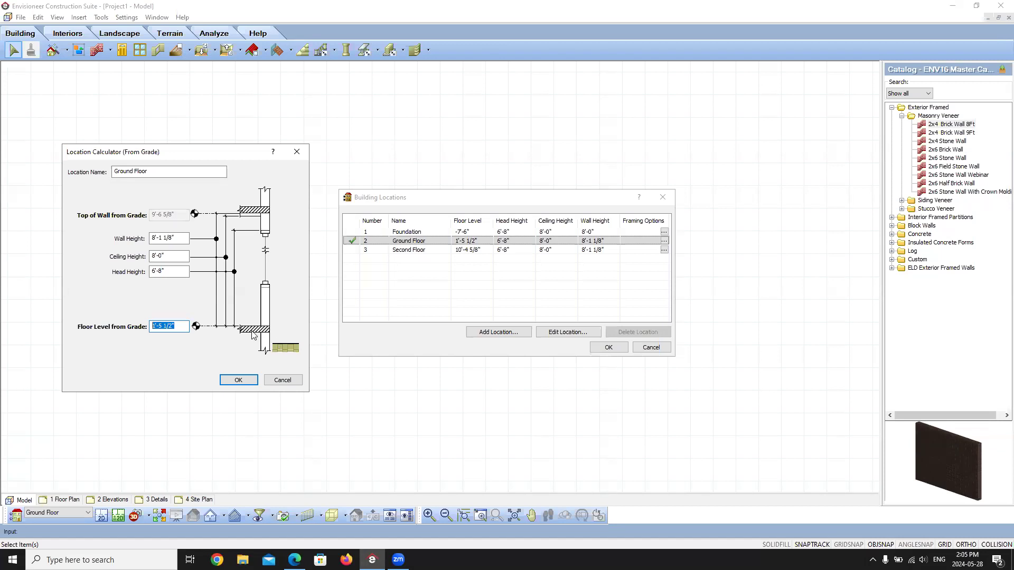
# Try a Ground Floor wall height in the 9-foot range in the location calculator.
pyautogui.click(181, 327)
pyautogui.click(170, 237)
pyautogui.press('BackSpace')
pyautogui.write('9')
pyautogui.press('Tab')
pyautogui.press('Tab')
pyautogui.press('Tab')
# Return the Ground Floor's wall height to the 8-foot range and discard the location edits.
pyautogui.click(154, 238)
pyautogui.press('BackSpace')
pyautogui.write('8')
pyautogui.press('Tab')
pyautogui.press('Tab')
pyautogui.press('Tab')
pyautogui.click(174, 257)
pyautogui.click(280, 380)
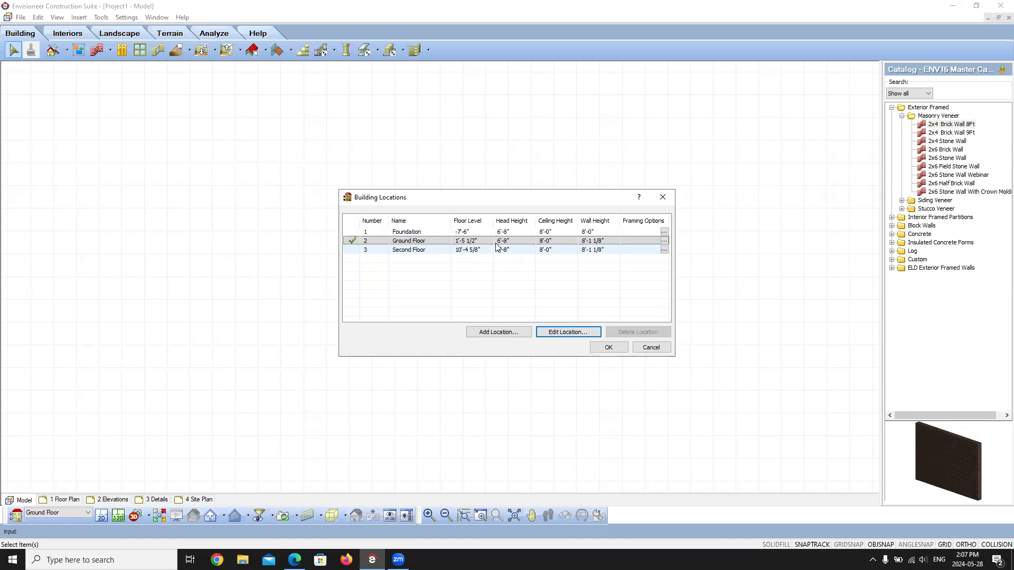
# Review the Ground Floor's location framing options without changing them, and close the building locations.
pyautogui.click(663, 242)
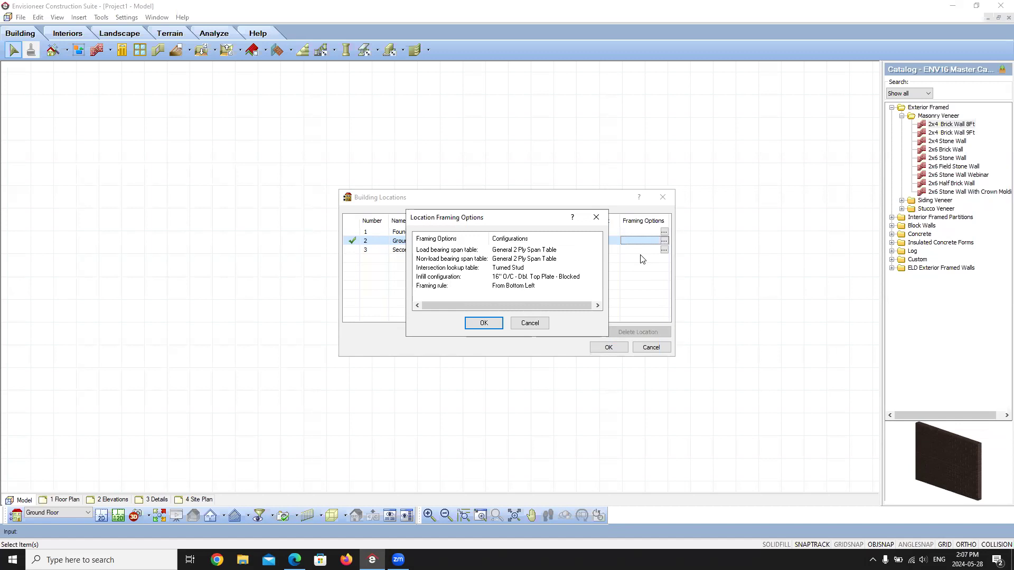
pyautogui.click(529, 323)
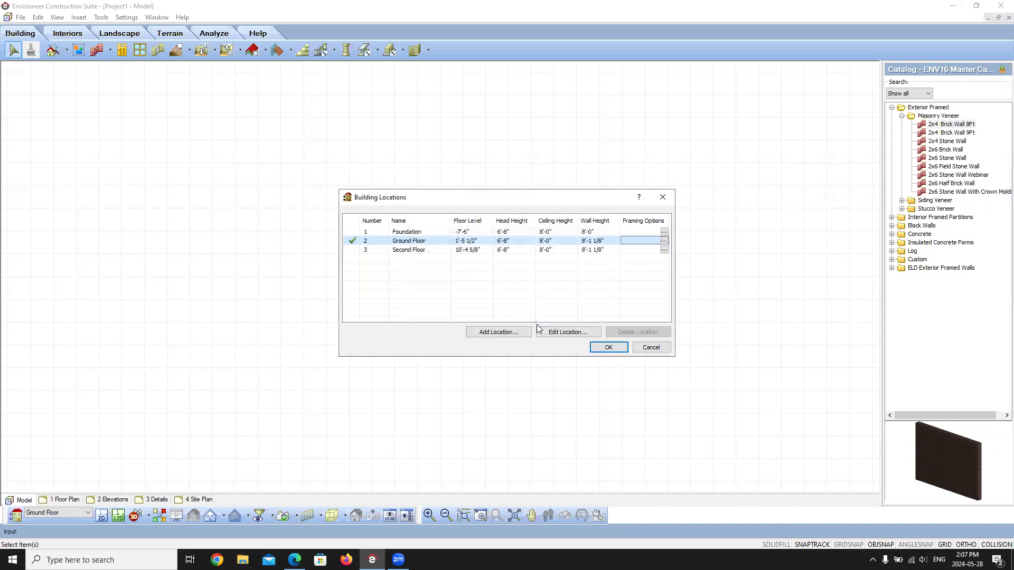
pyautogui.click(608, 348)
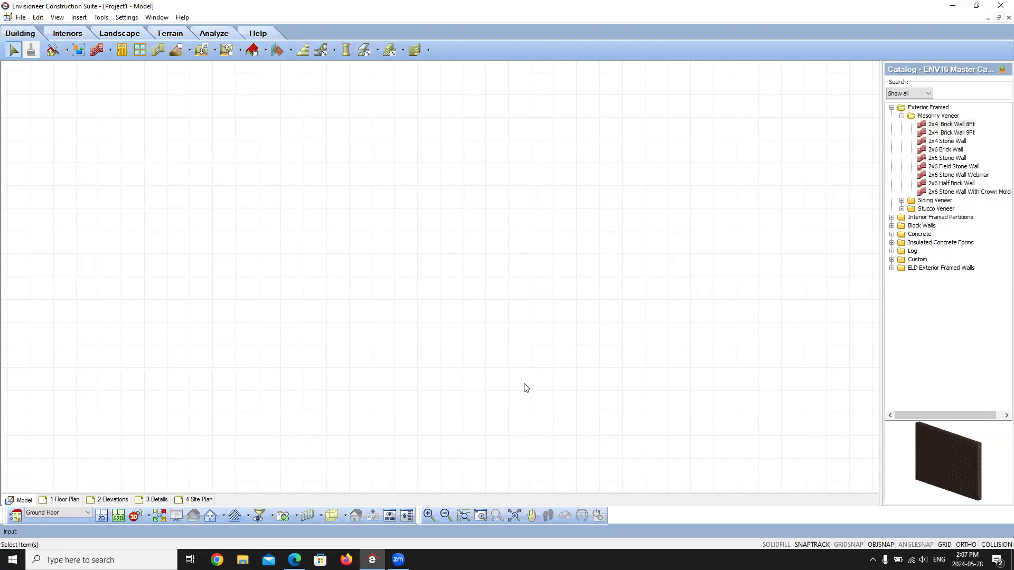
# Review the program's general settings and drawing aids, including the insertion modes and the normal nudge distance.
pyautogui.click(130, 19)
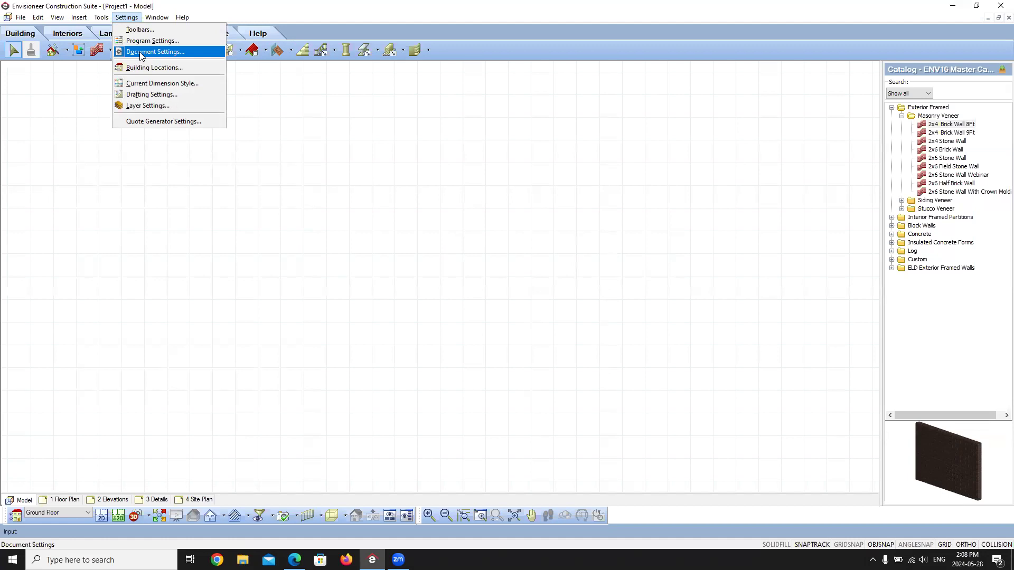
pyautogui.click(145, 40)
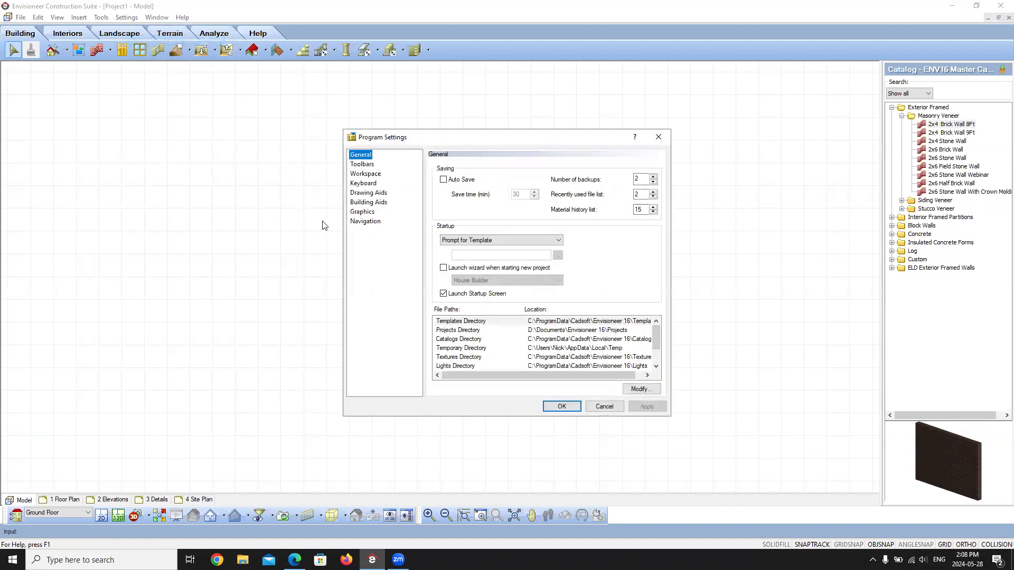
pyautogui.click(379, 193)
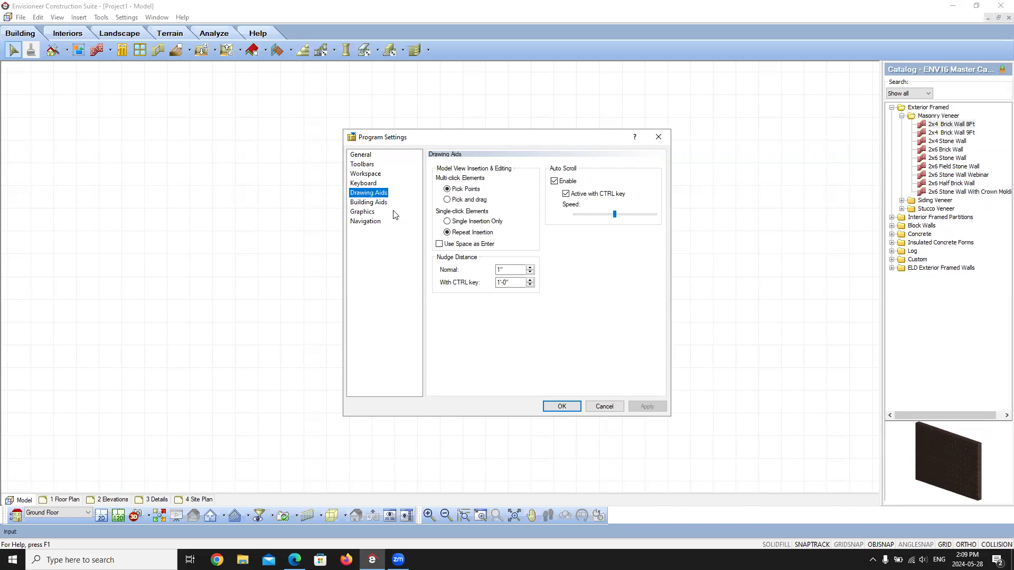
pyautogui.doubleClick(504, 270)
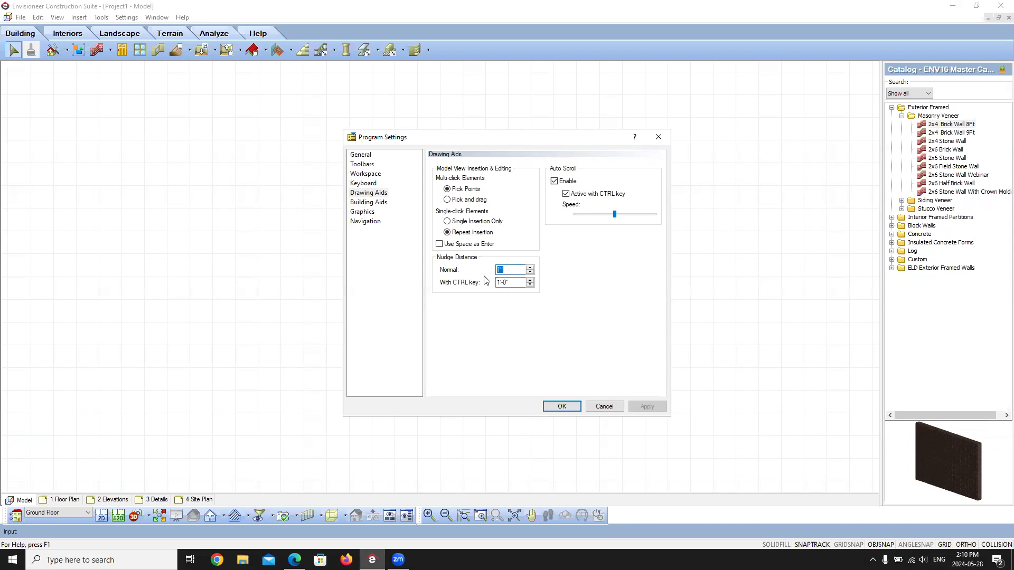
# Preview the Type 1 window opening symbols in the program's building aids, restore Type 2 and apply the settings.
pyautogui.click(373, 204)
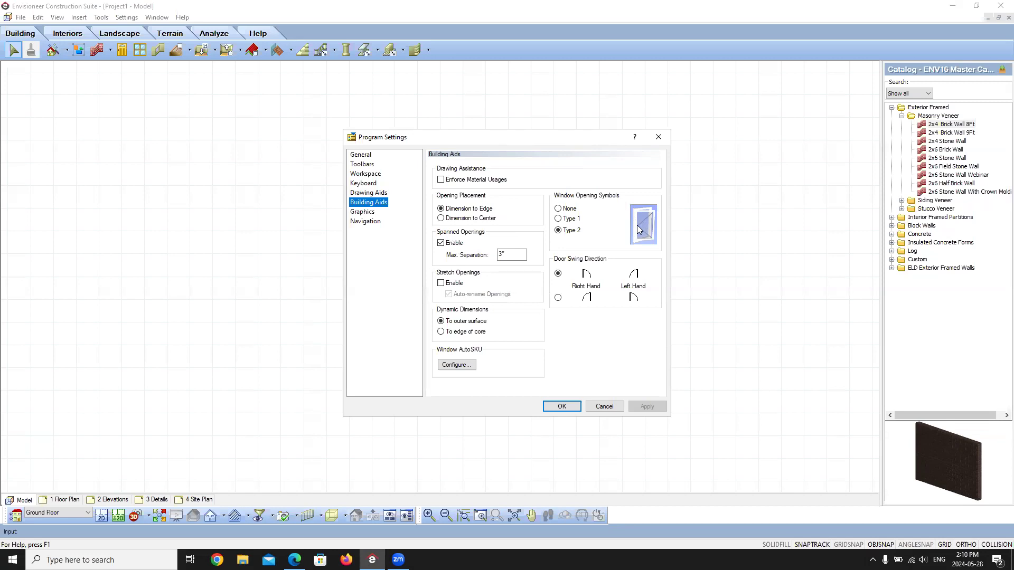
pyautogui.click(557, 218)
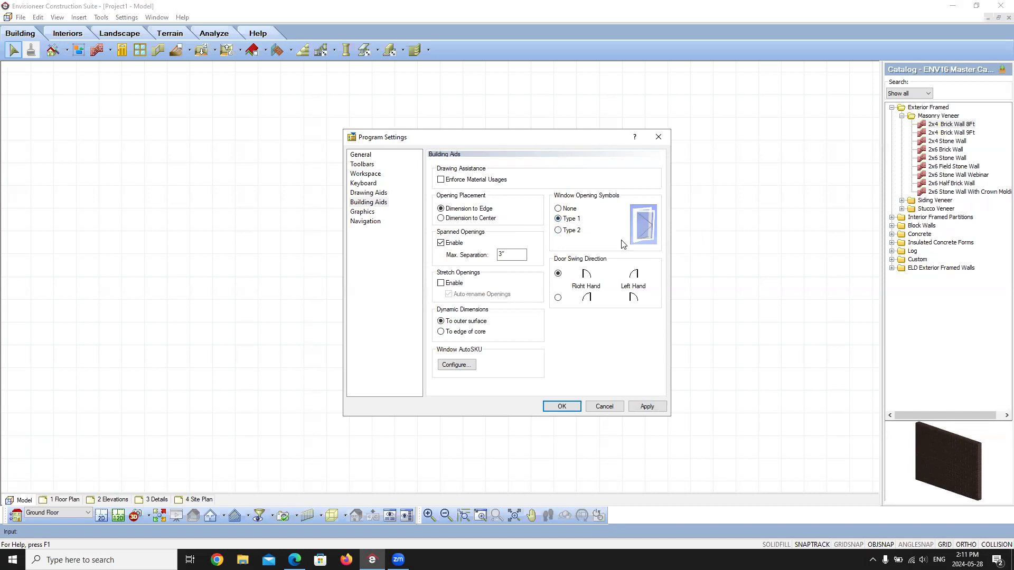
pyautogui.click(565, 231)
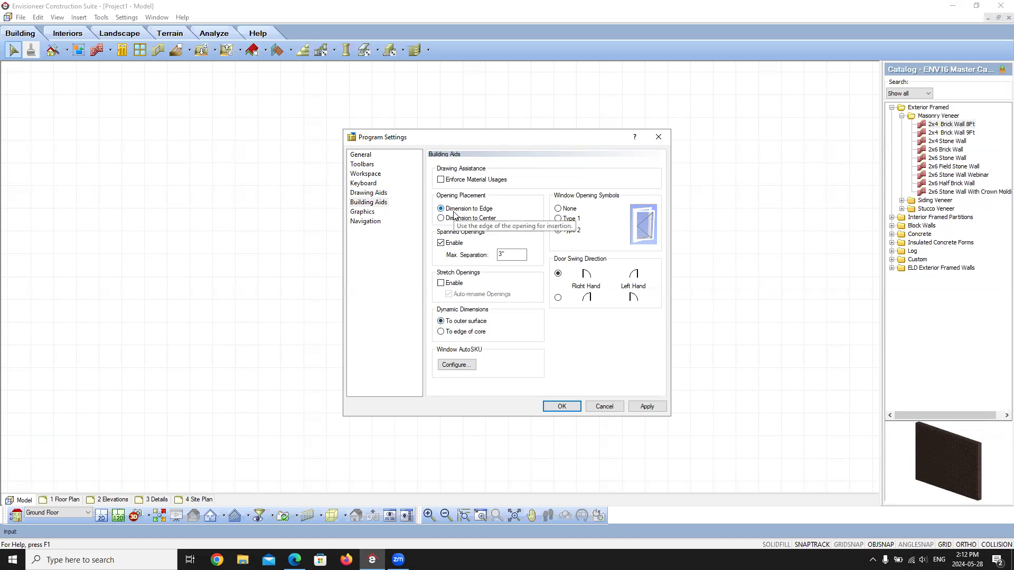
pyautogui.click(558, 231)
pyautogui.click(646, 406)
pyautogui.click(561, 406)
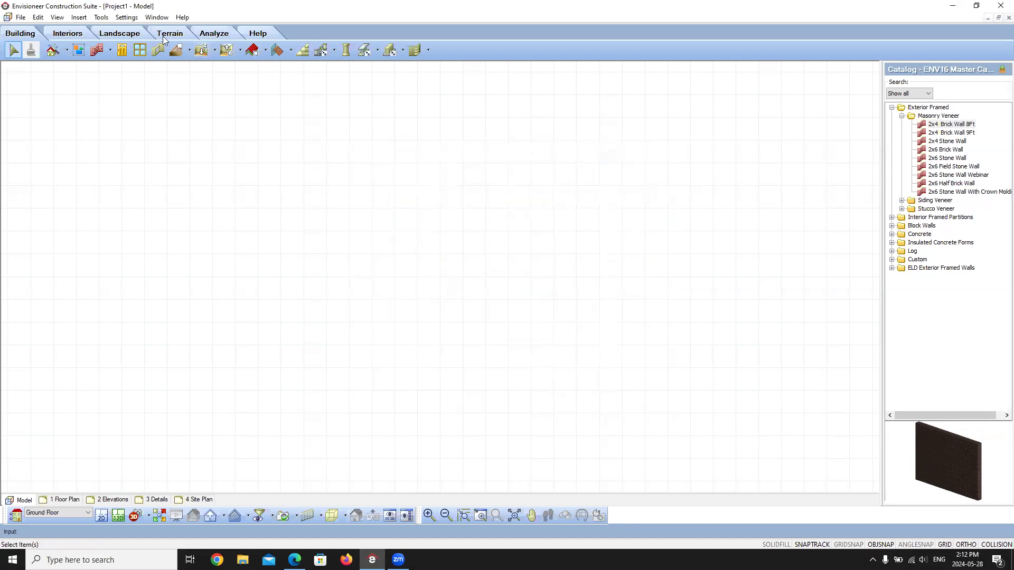
# Review the document's drawing aids, building aids and units of measure settings.
pyautogui.click(132, 19)
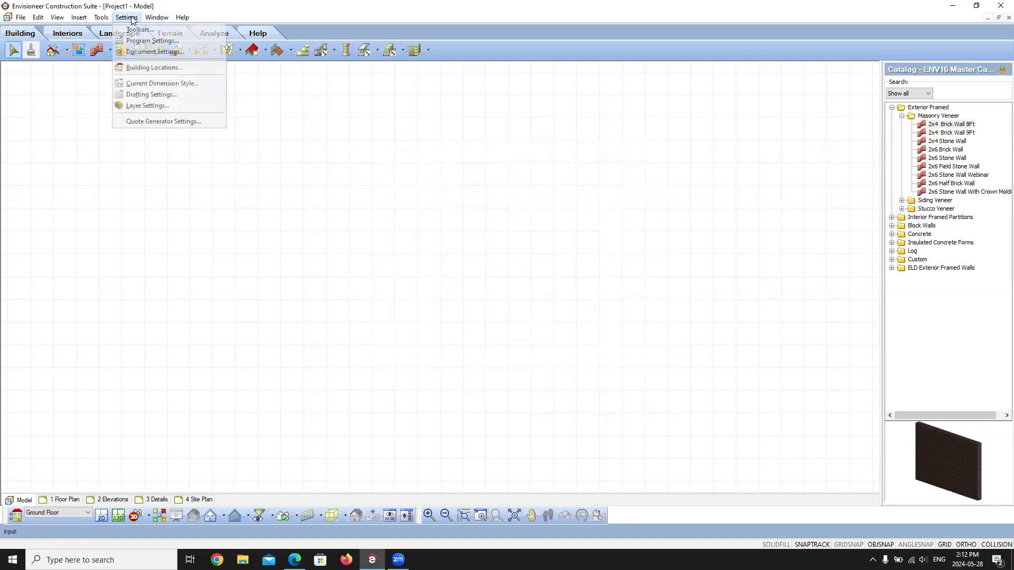
pyautogui.click(142, 51)
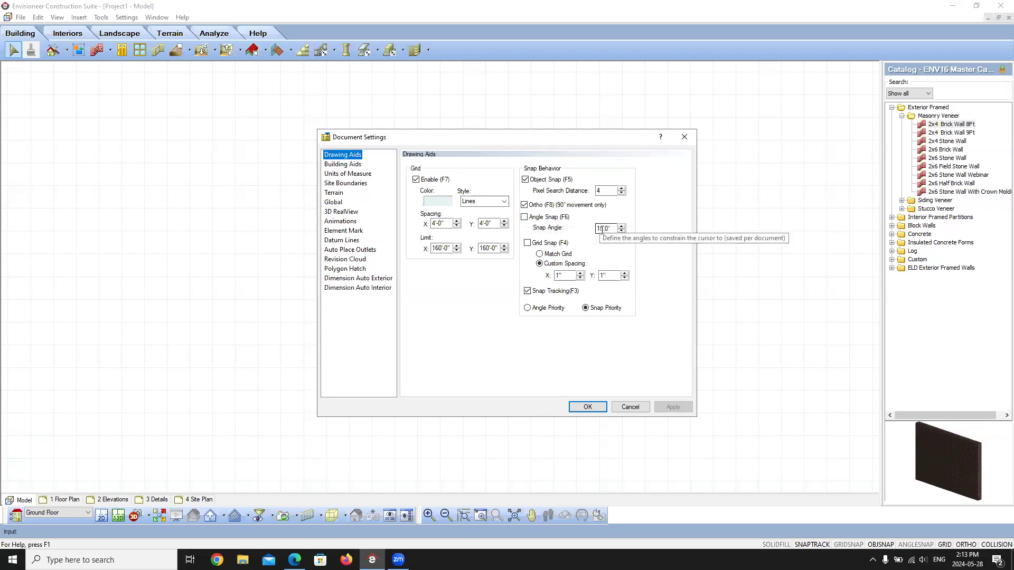
pyautogui.click(343, 164)
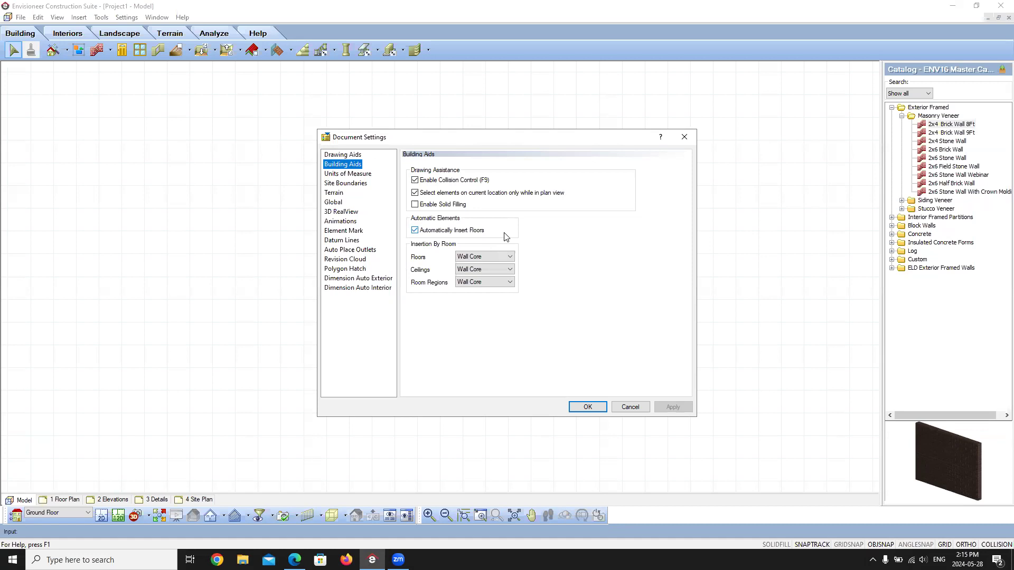
pyautogui.click(357, 175)
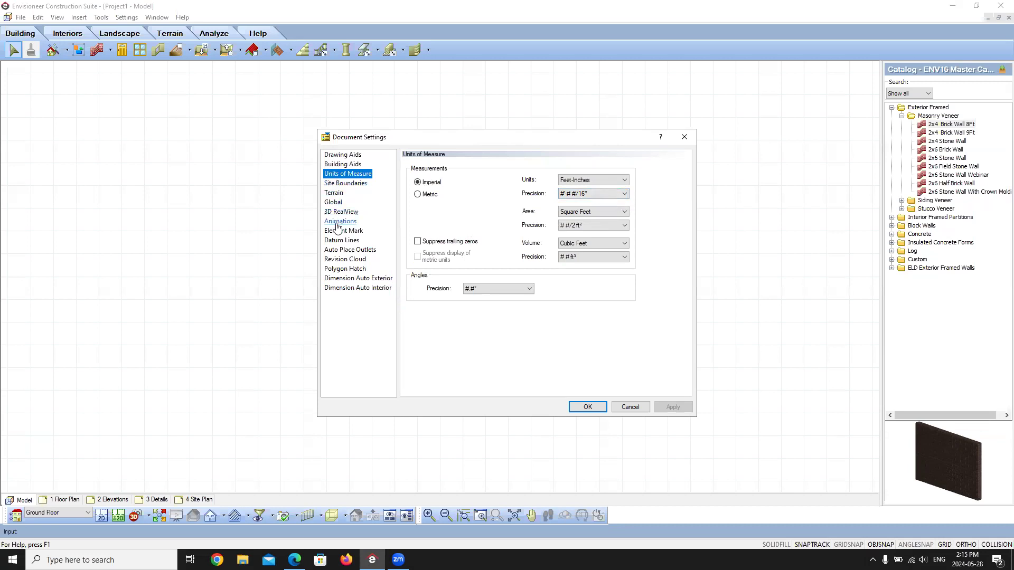
# Try including interior walls in the automatic exterior dimensions, exclude them again, and check the opening separation choices.
pyautogui.click(348, 278)
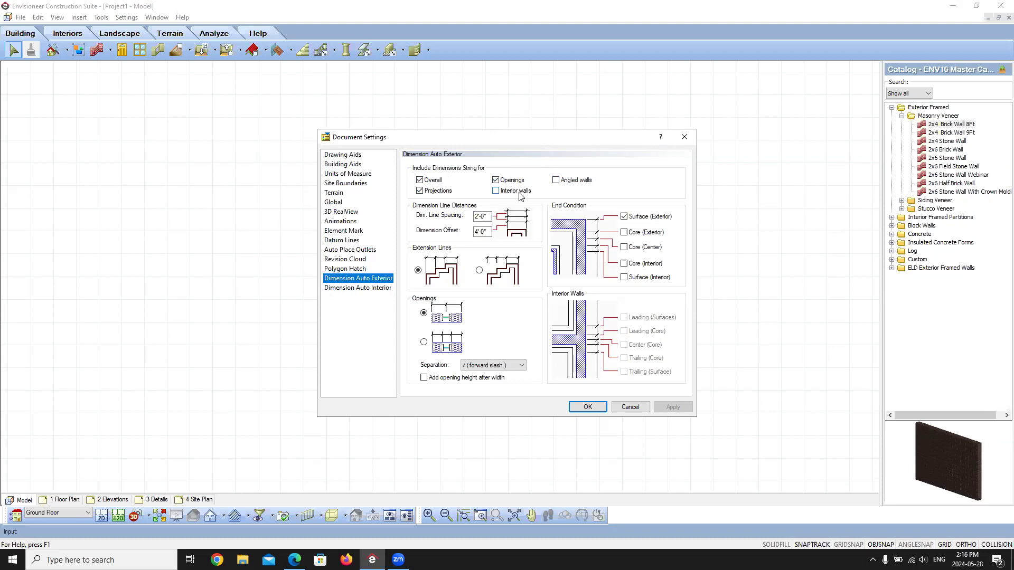
pyautogui.click(496, 191)
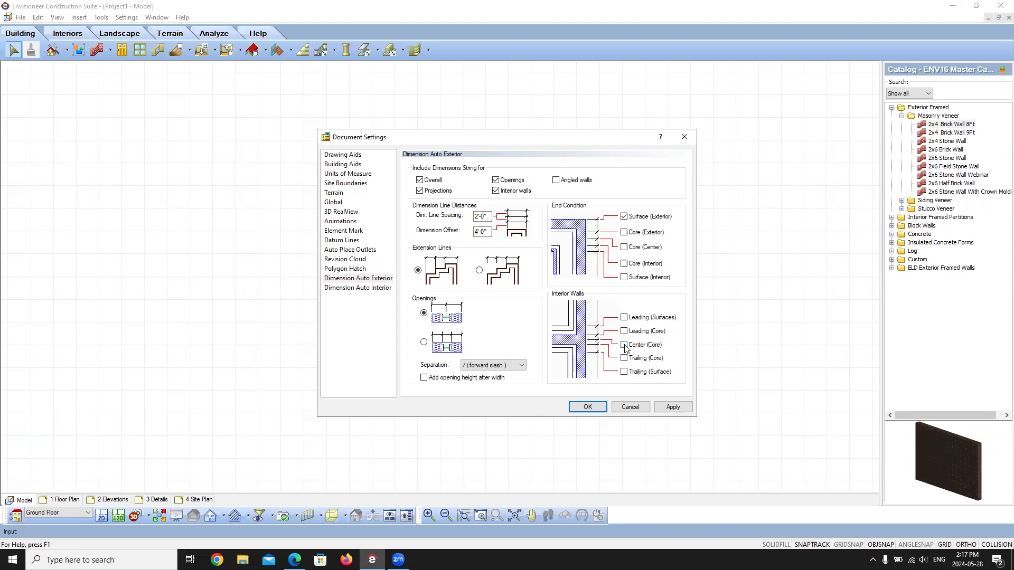
pyautogui.click(496, 191)
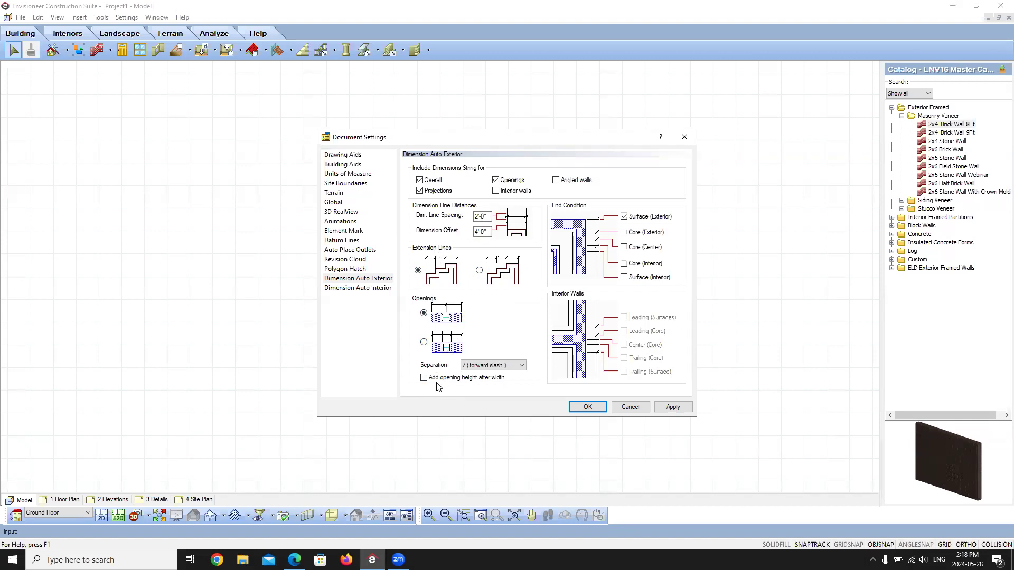
pyautogui.click(479, 367)
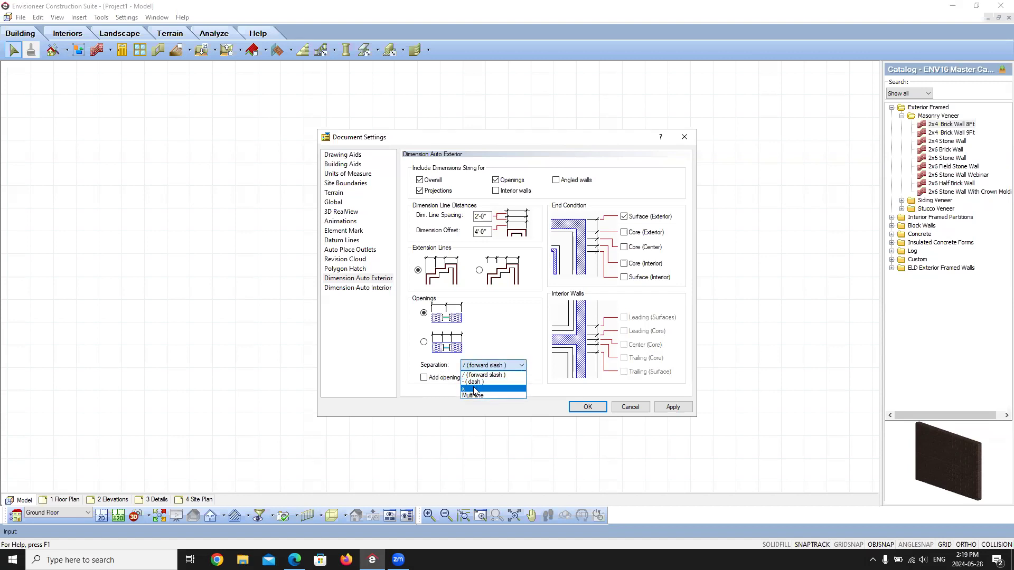
pyautogui.click(523, 360)
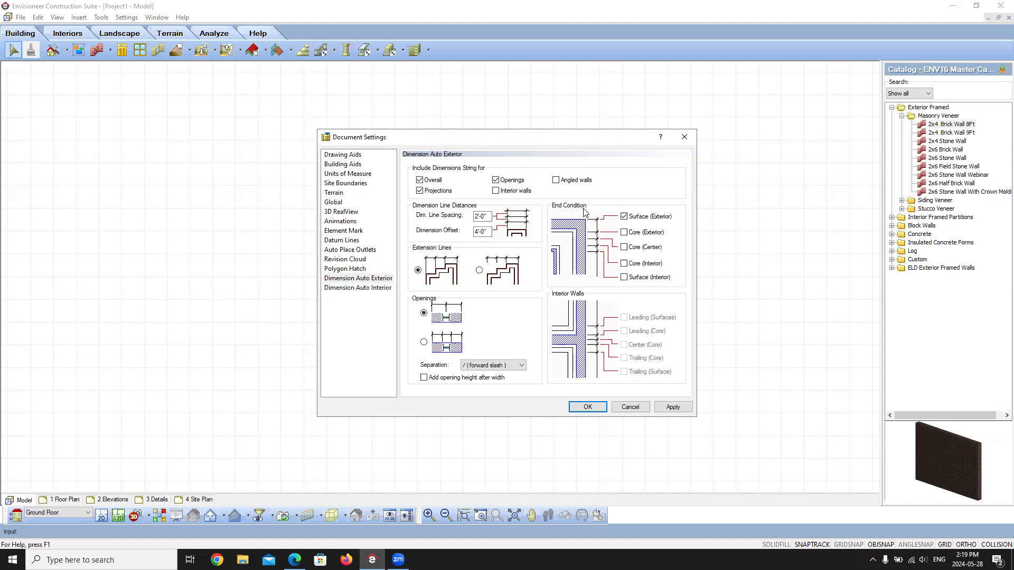
# Enable Ignore Wall Dimensions for automatic interior dimensions and apply the document settings.
pyautogui.click(357, 288)
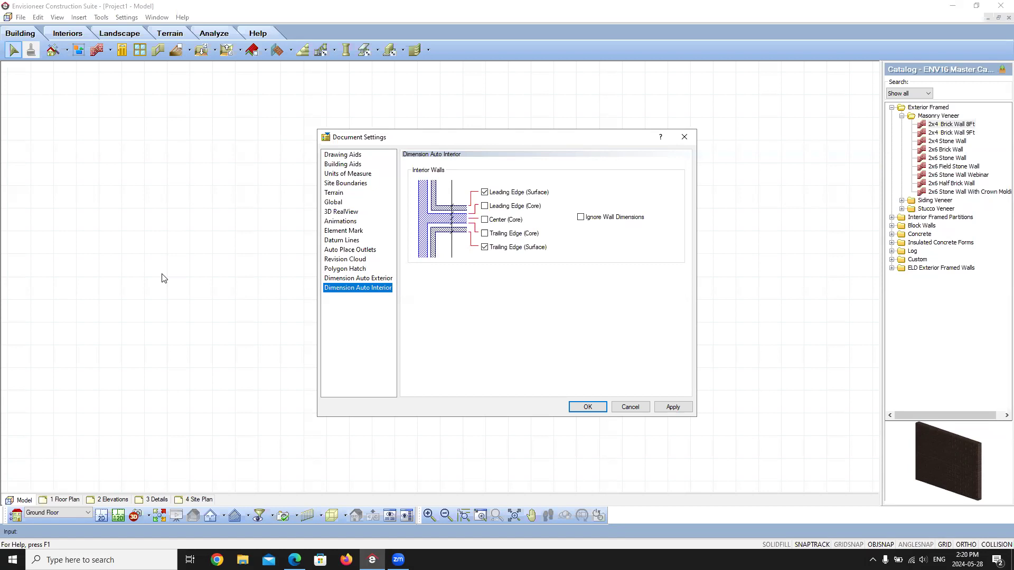
pyautogui.click(581, 217)
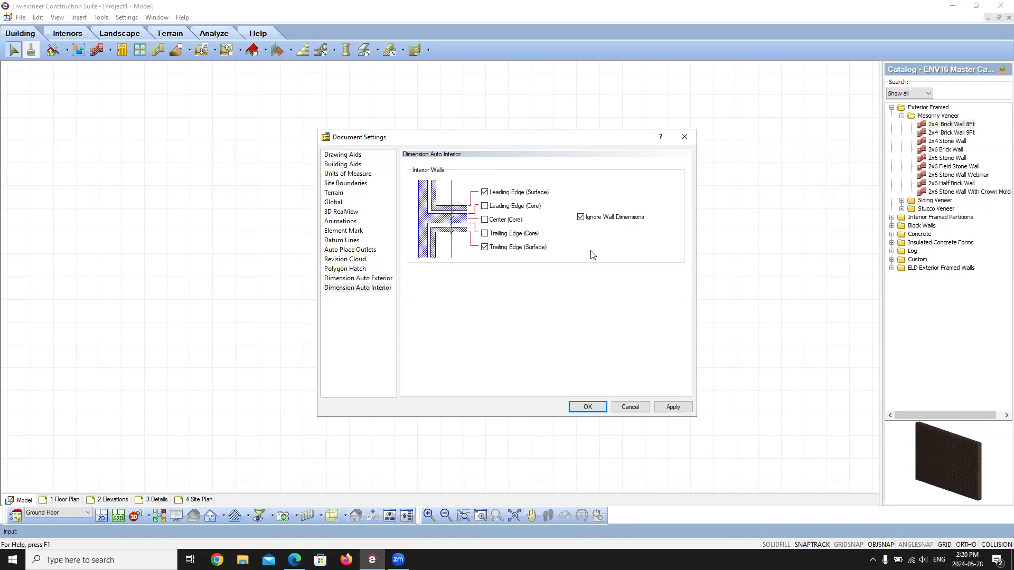
pyautogui.click(671, 406)
pyautogui.click(585, 406)
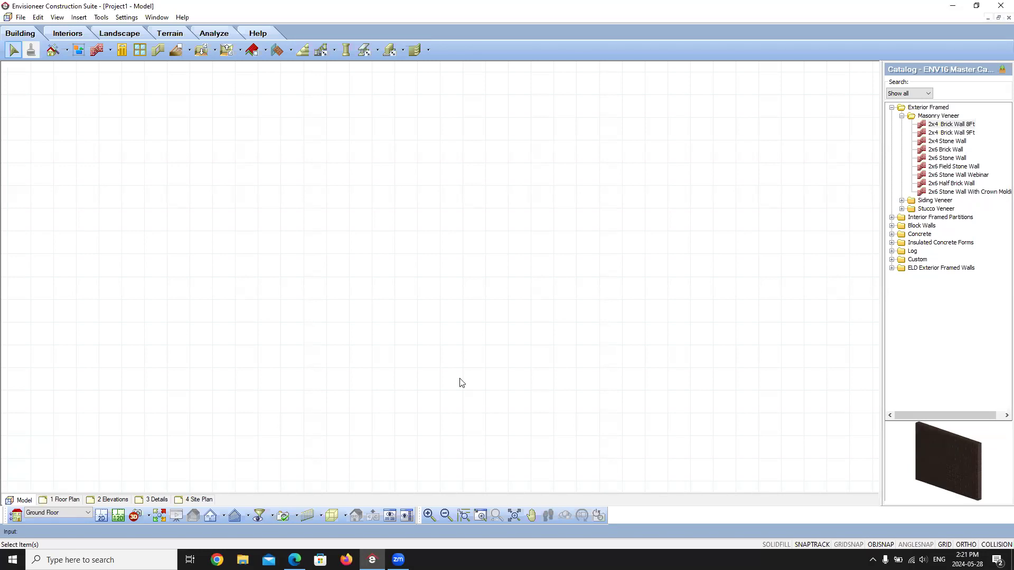
# Edit the definition of the Title Block 24x36 on the Floor Plan sheet and delete the Cadsoft logo and company contact text.
pyautogui.click(60, 499)
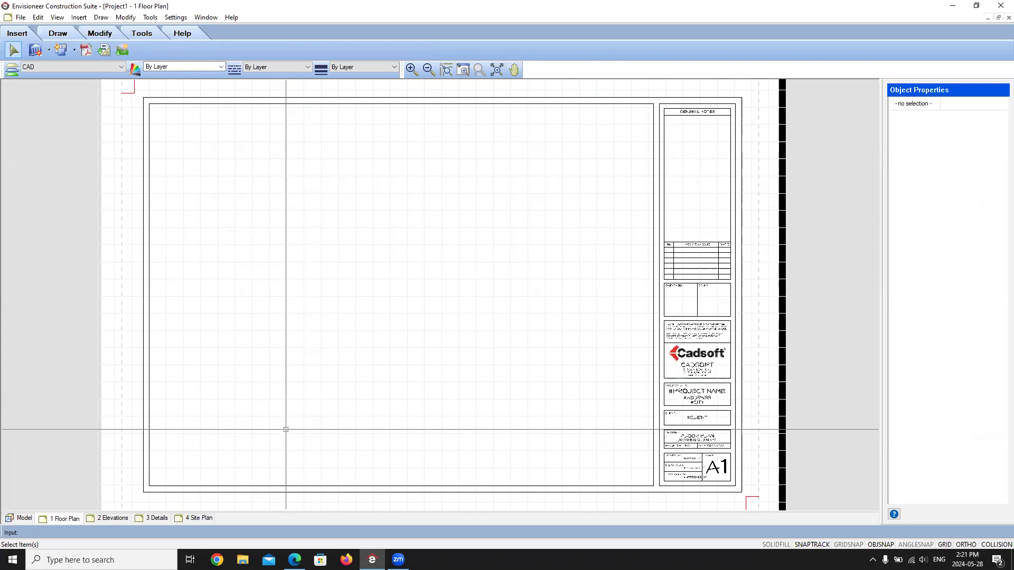
pyautogui.click(690, 407)
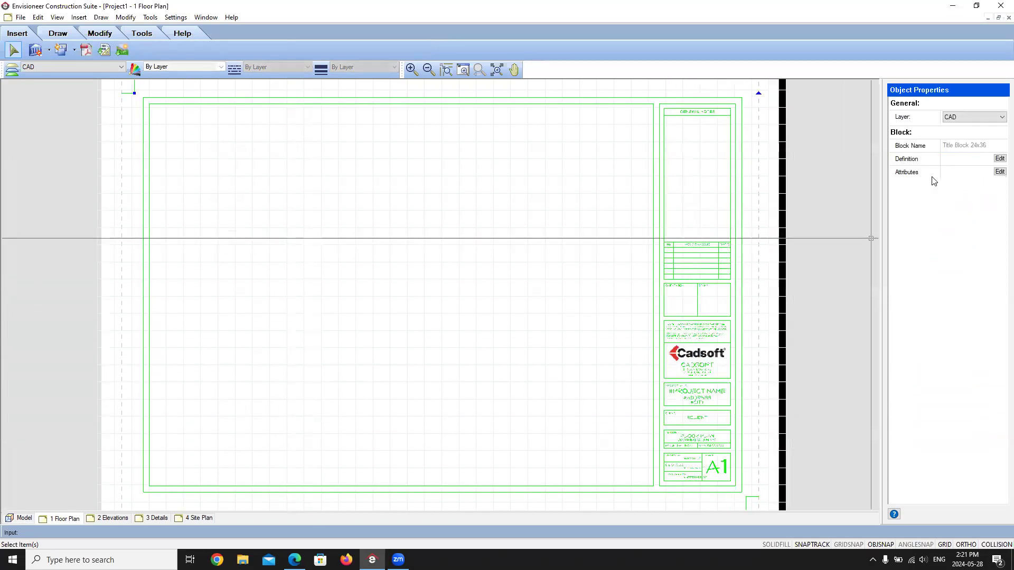
pyautogui.click(999, 158)
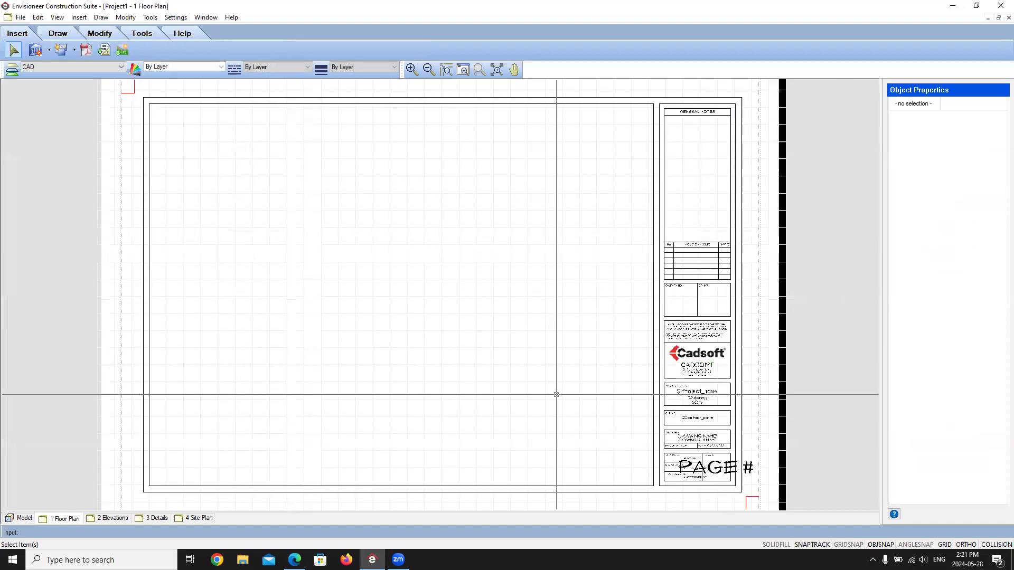
pyautogui.scroll(5, 716, 377)
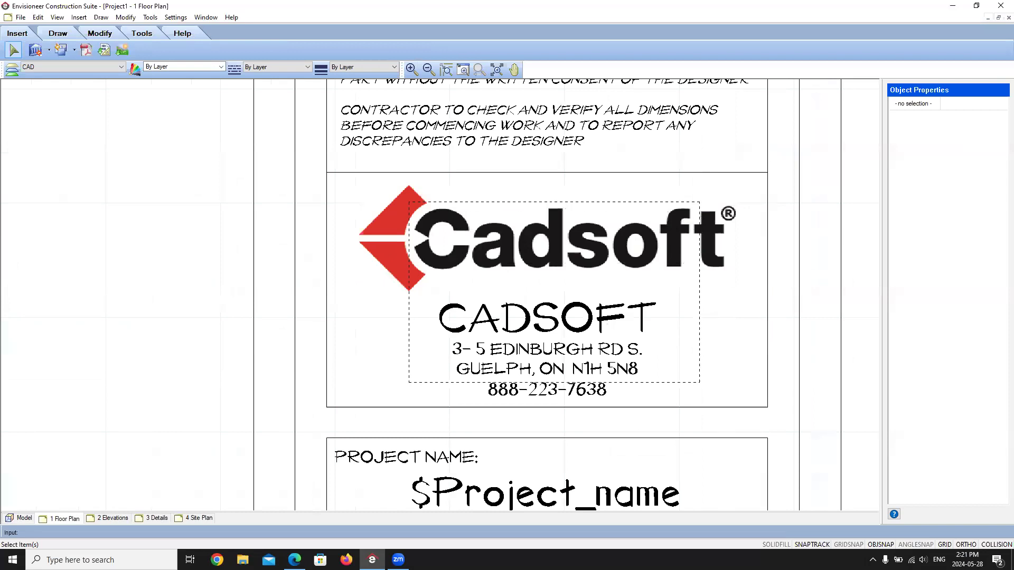
pyautogui.moveTo(408, 201); pyautogui.dragTo(441, 284)
pyautogui.press('Delete')
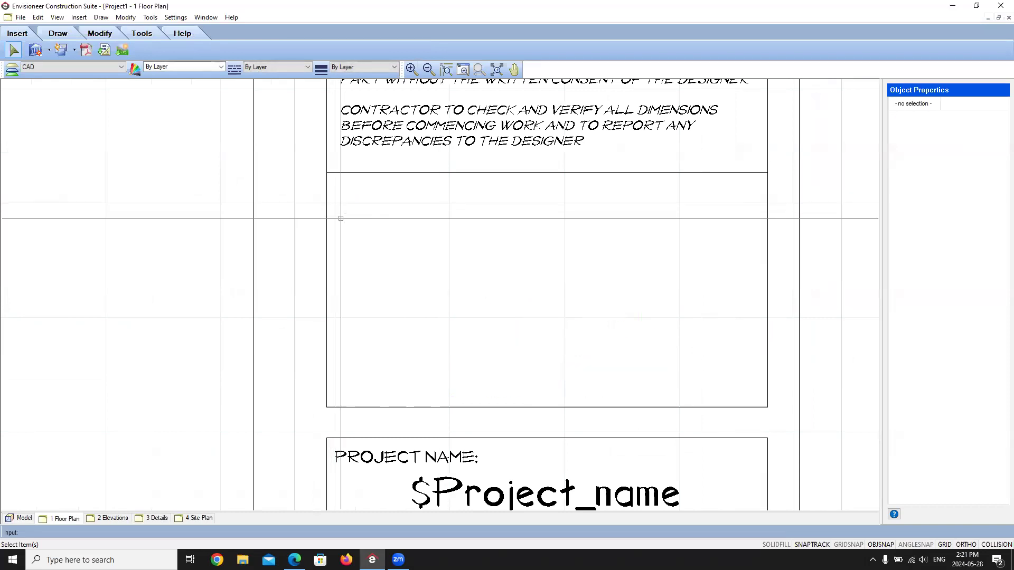
# Measure down the side of the emptied logo box with a temporary line.
pyautogui.press('l')
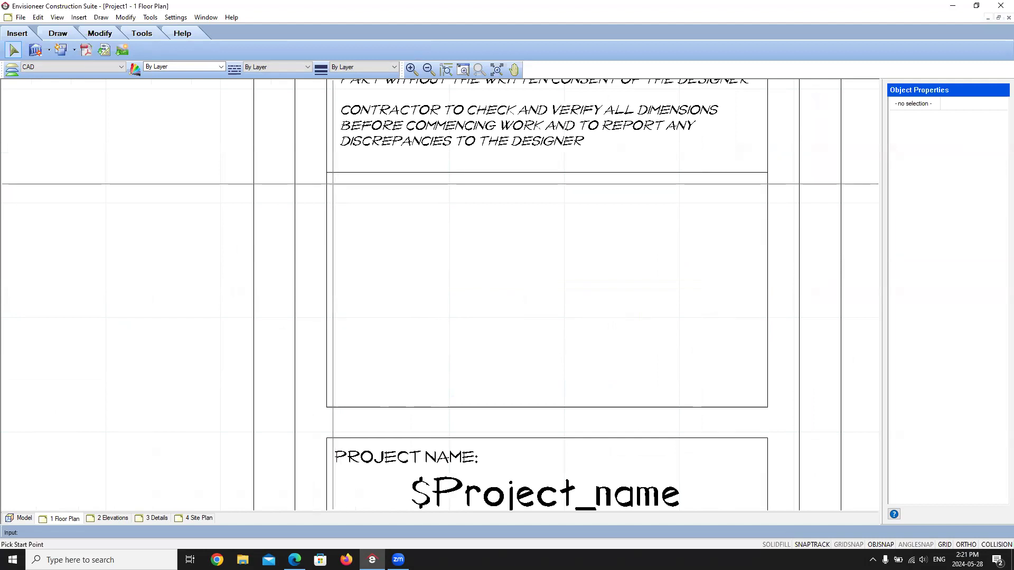
pyautogui.click(326, 174)
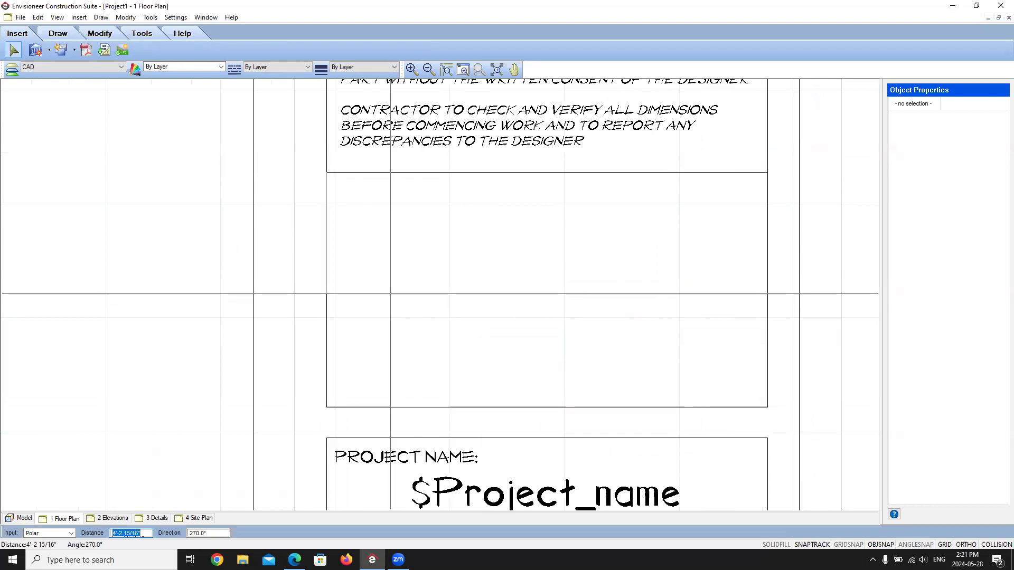
pyautogui.press('Escape')
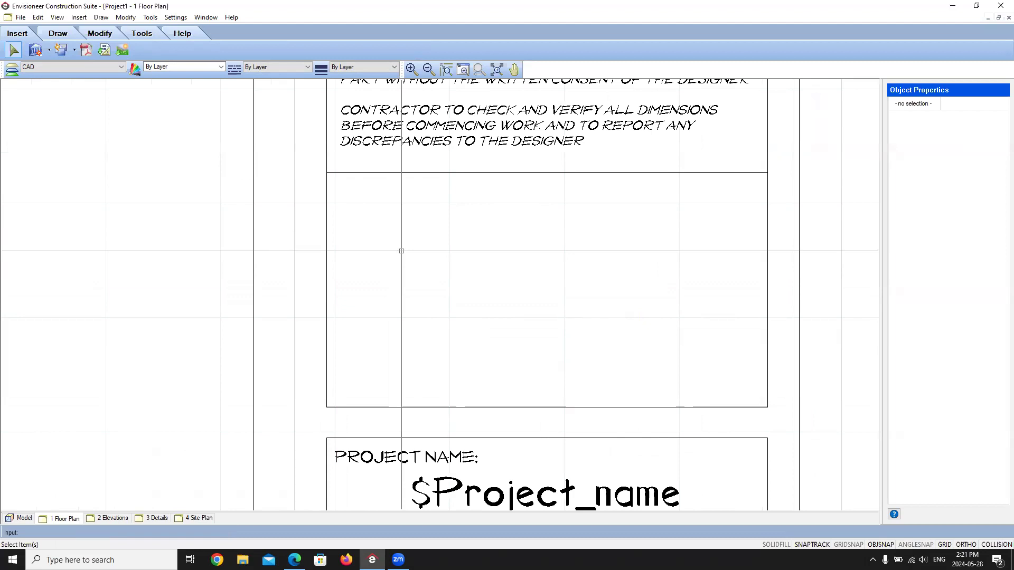
# Choose Webinar-Company-Logo.jpg from the Pictures folder as the image to import into the title block.
pyautogui.click(120, 51)
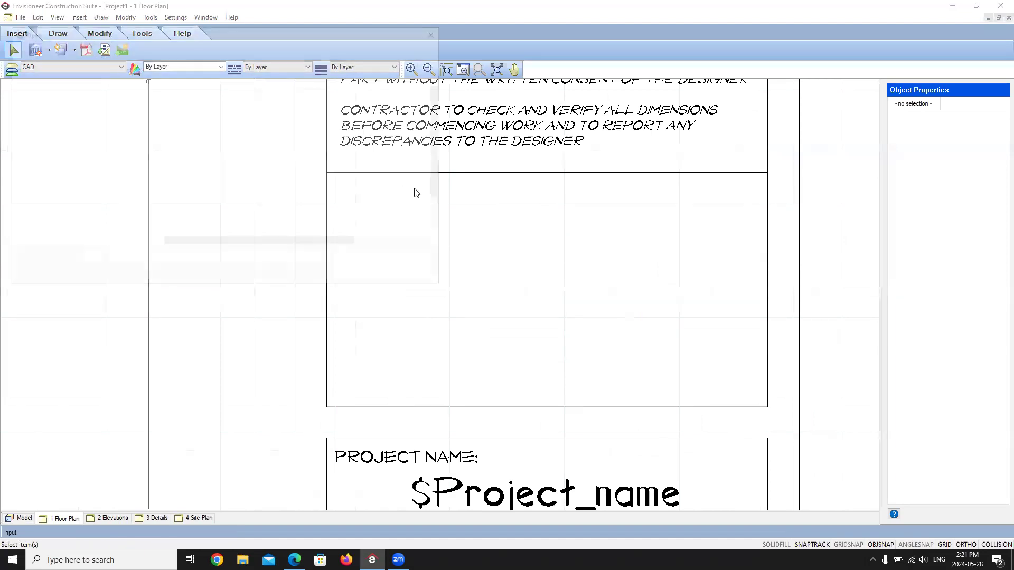
pyautogui.scroll(5, 55, 138)
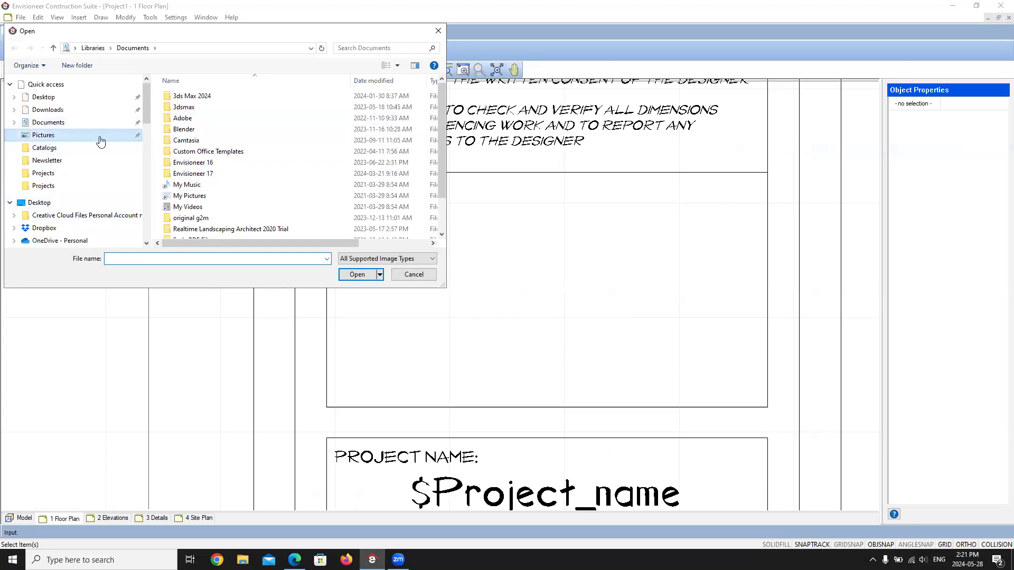
pyautogui.click(46, 135)
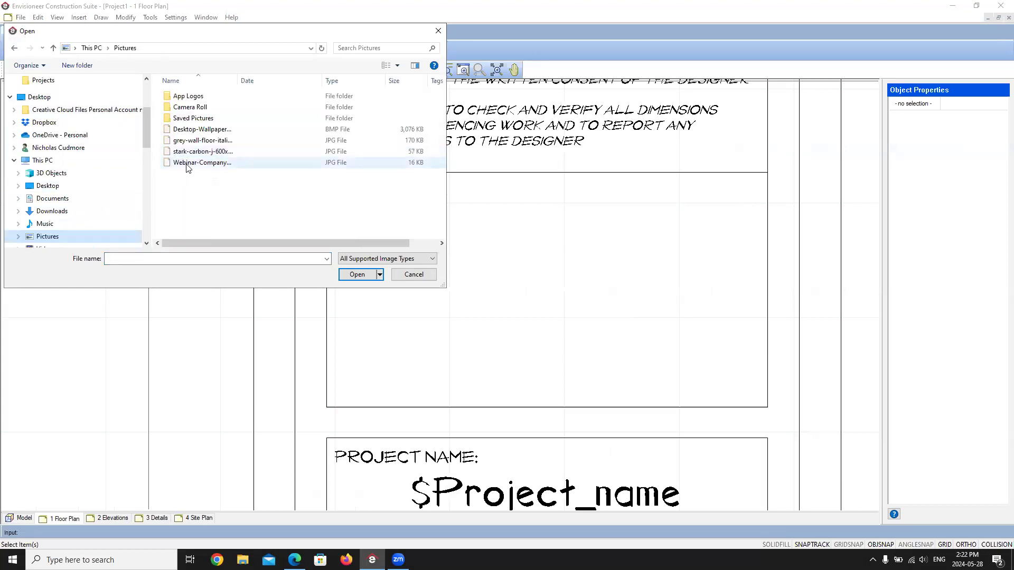
pyautogui.click(187, 165)
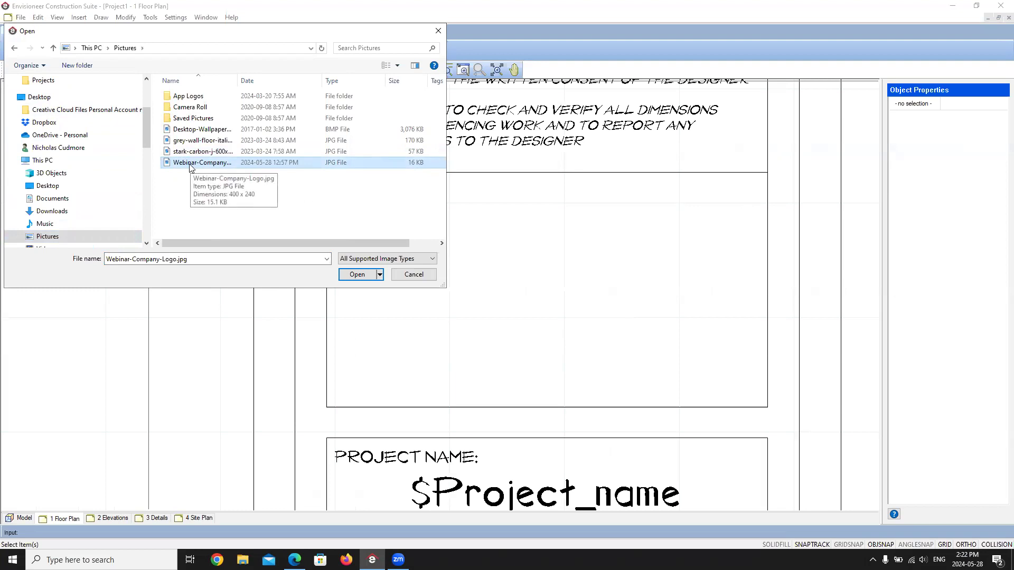
pyautogui.click(357, 274)
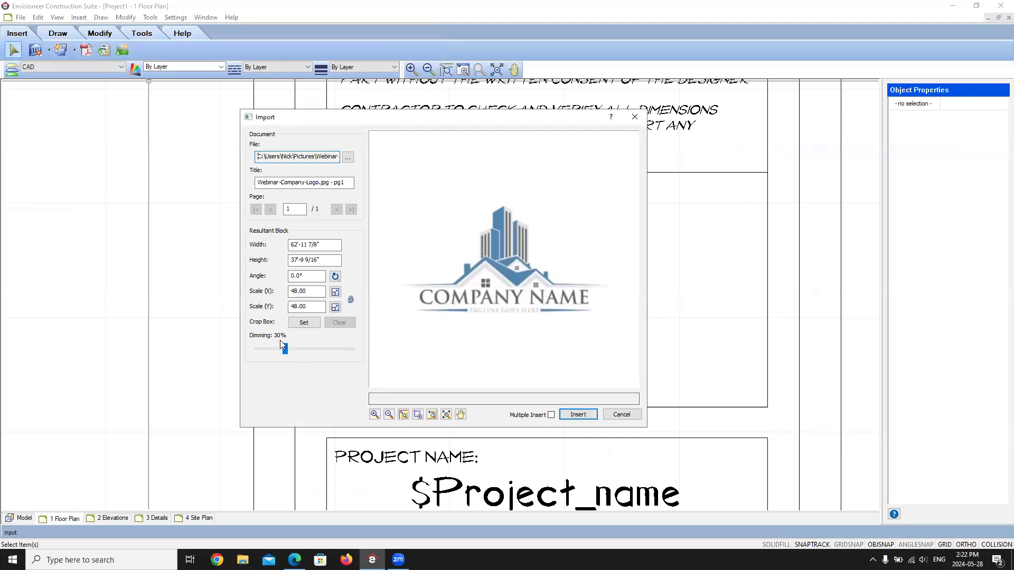
# Set the logo's dimming to 0% and its height to 8', and insert it centred in the empty company box.
pyautogui.moveTo(284, 349); pyautogui.dragTo(257, 349)
pyautogui.click(318, 260)
pyautogui.hotkey('shift', 'Tab')
pyautogui.write('15')
pyautogui.click(331, 263)
pyautogui.moveTo(306, 261); pyautogui.dragTo(260, 266)
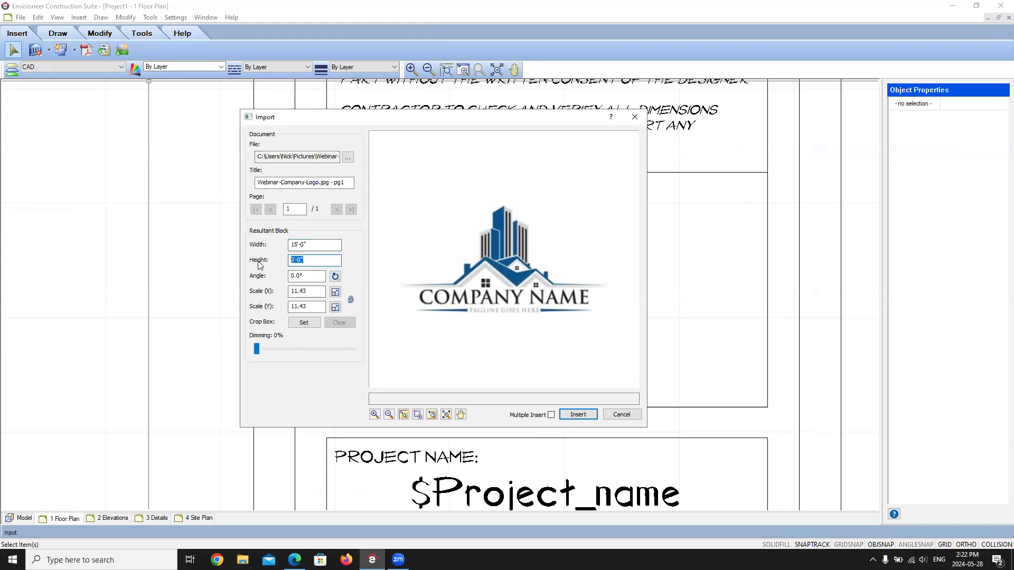
pyautogui.write('8')
pyautogui.click(310, 245)
pyautogui.click(577, 415)
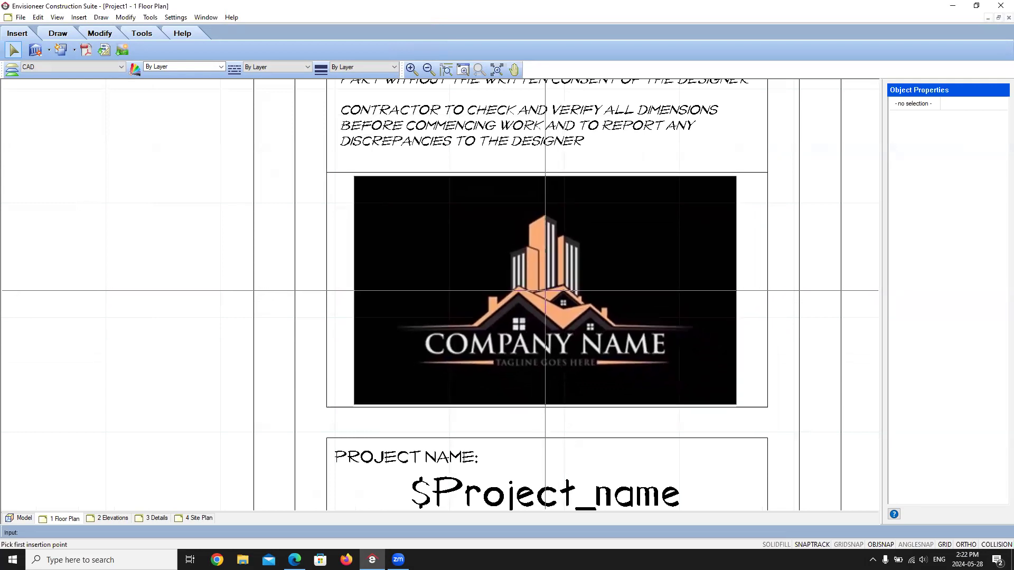
pyautogui.click(545, 291)
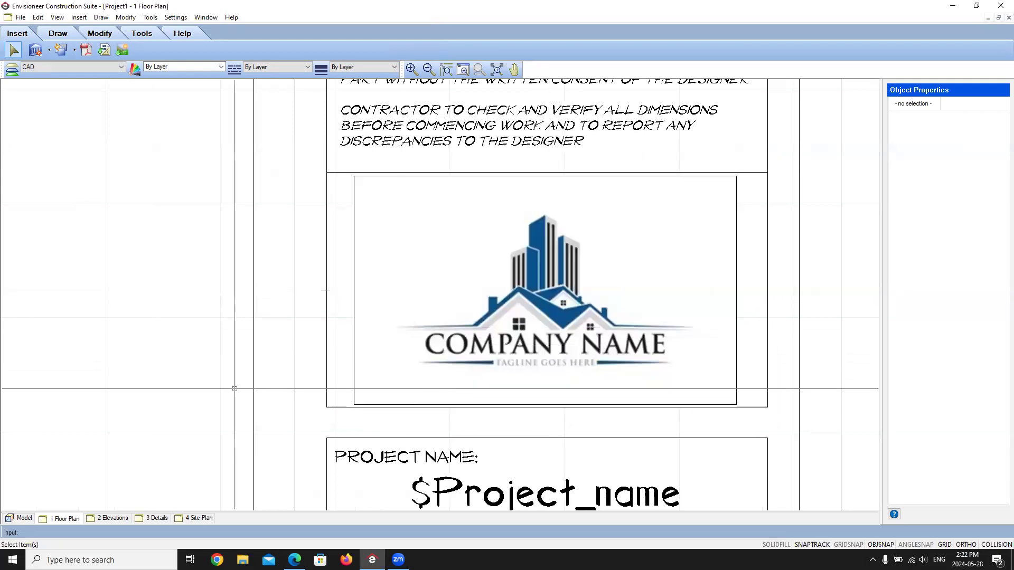
# Change the date text in the title block's drawing section to 05/2024.
pyautogui.scroll(-5, 408, 216)
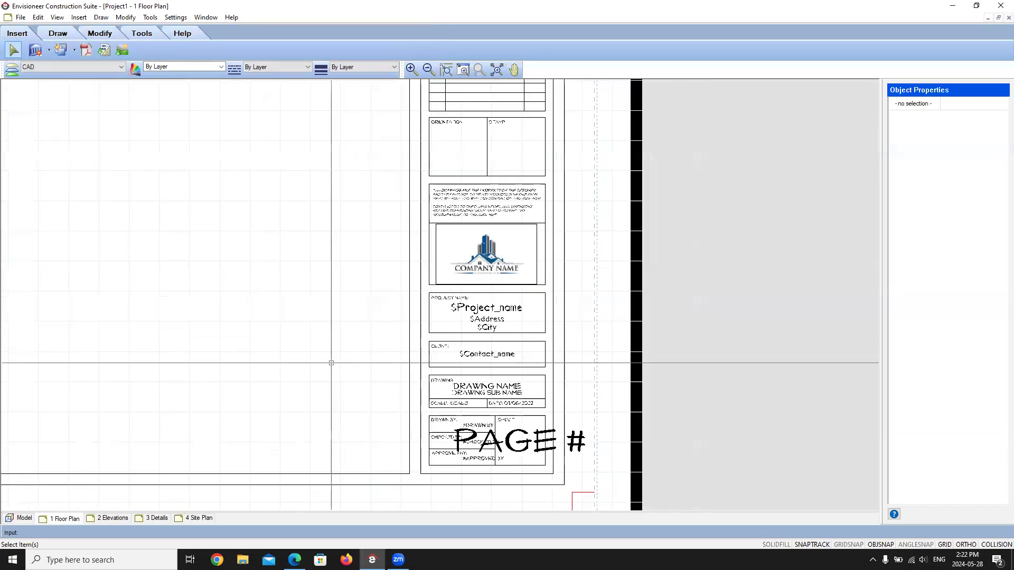
pyautogui.scroll(5, 497, 412)
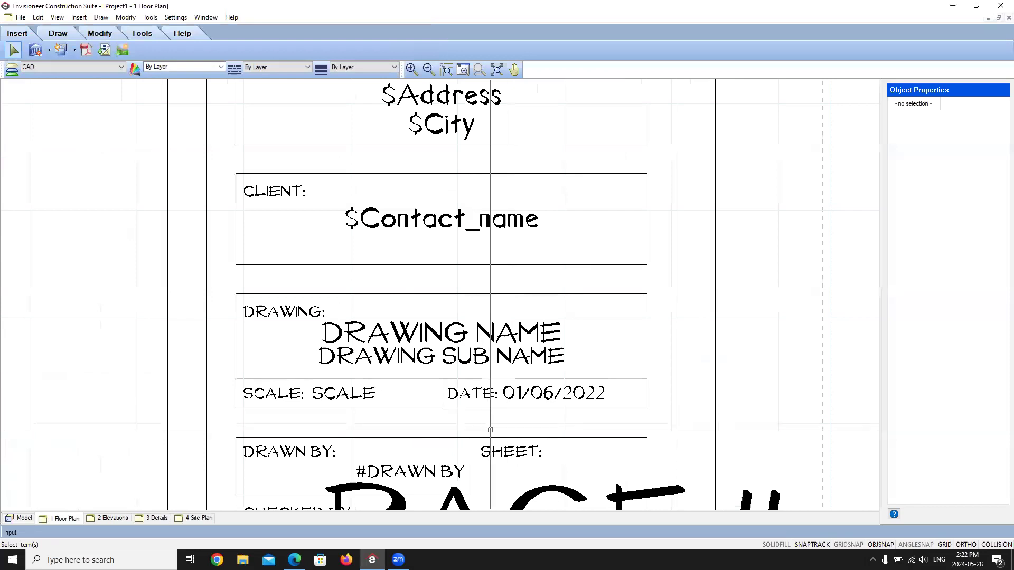
pyautogui.scroll(-1, 504, 410)
pyautogui.doubleClick(557, 400)
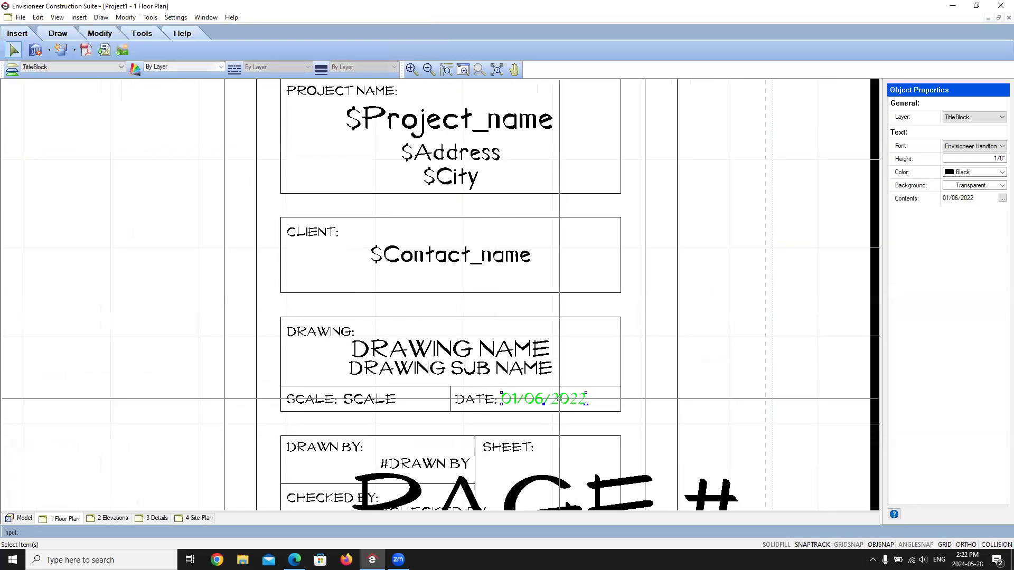
pyautogui.click(507, 212)
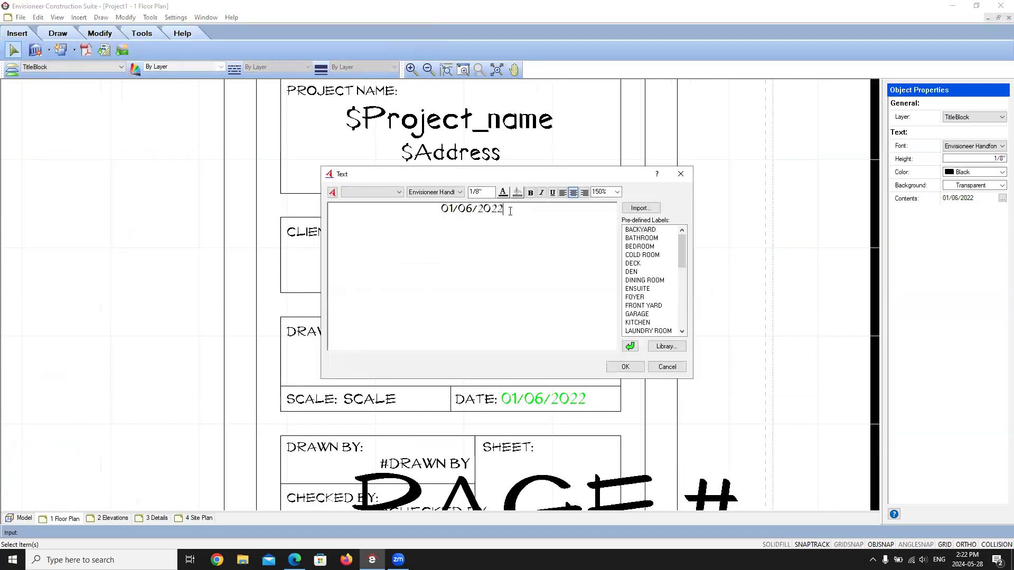
pyautogui.press('BackSpace')
pyautogui.write('4')
pyautogui.click(453, 211)
pyautogui.press('BackSpace')
pyautogui.write('5')
pyautogui.press('BackSpace')
pyautogui.press('BackSpace')
pyautogui.press('BackSpace')
pyautogui.click(500, 208)
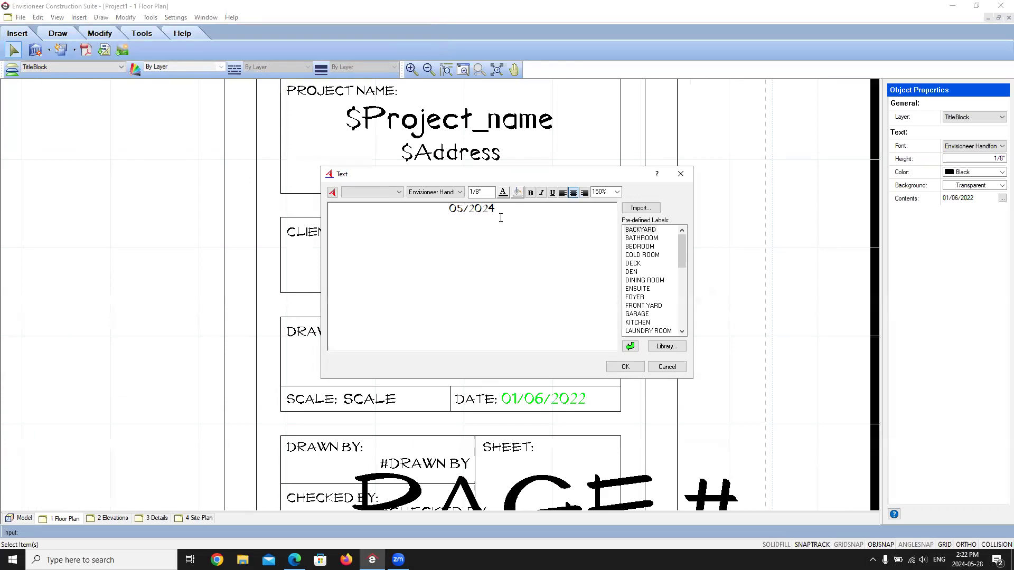
pyautogui.click(625, 366)
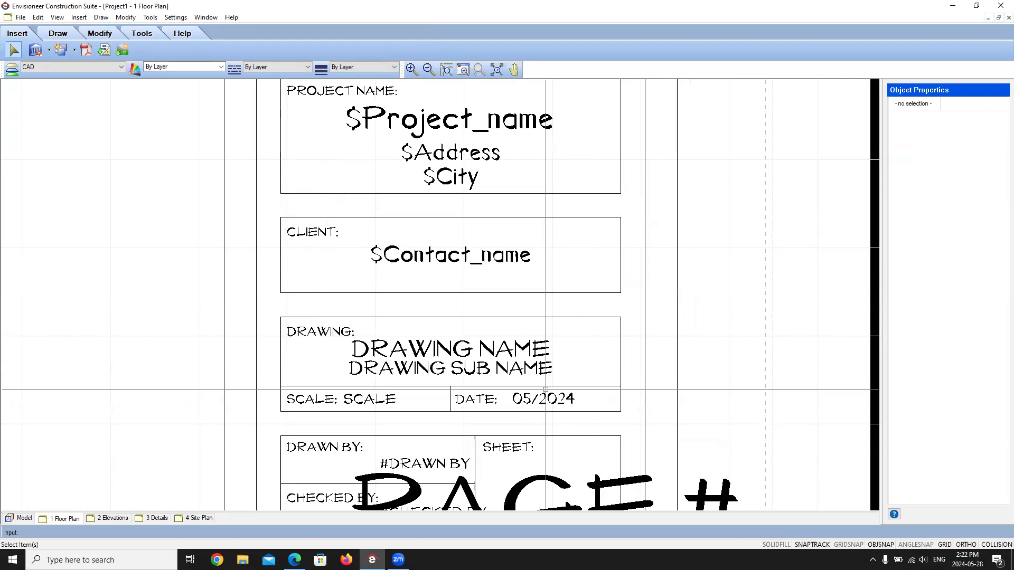
# Finish editing the title block definition and check the updated logo and date on the Floor Plan sheet.
pyautogui.scroll(-4, 545, 389)
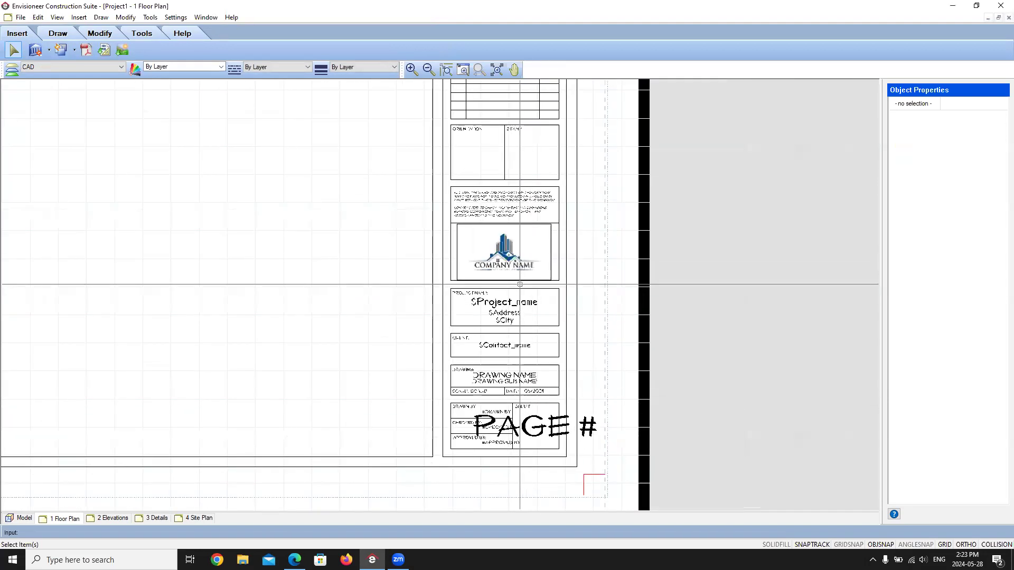
pyautogui.scroll(3, 515, 388)
pyautogui.scroll(-2, 515, 380)
pyautogui.scroll(-4, 515, 380)
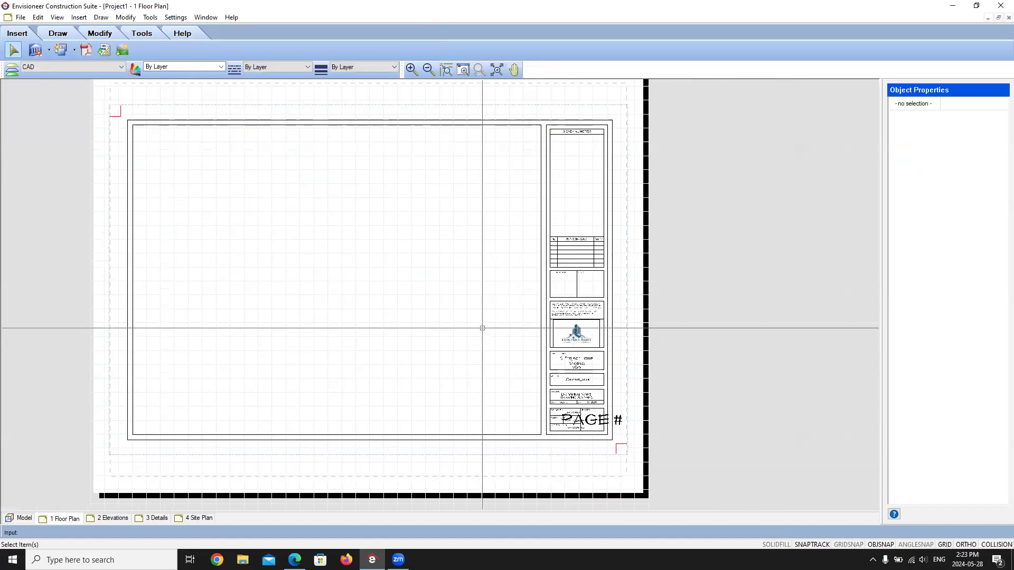
pyautogui.scroll(4, 593, 437)
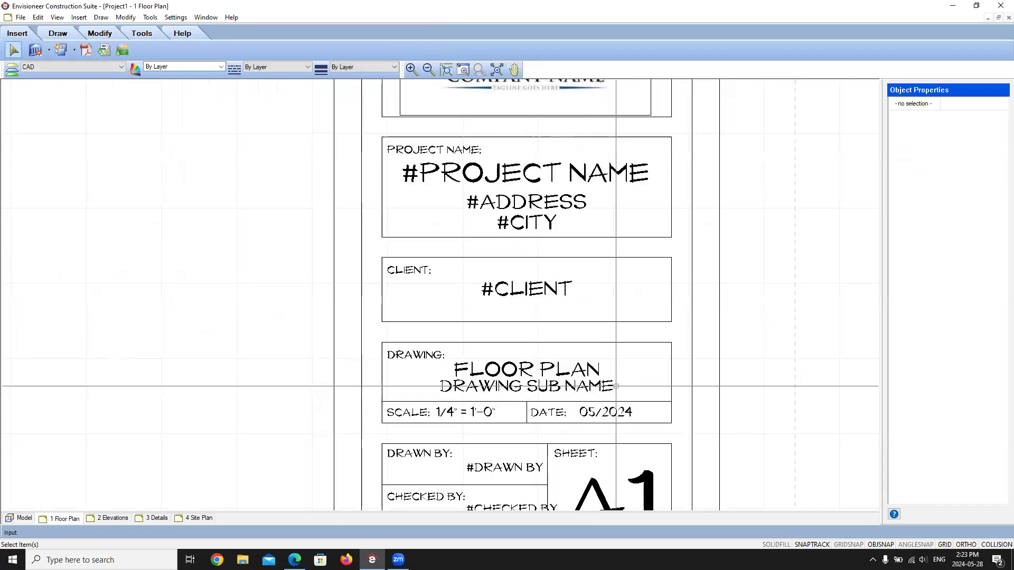
pyautogui.scroll(-2, 617, 386)
pyautogui.scroll(-4, 618, 389)
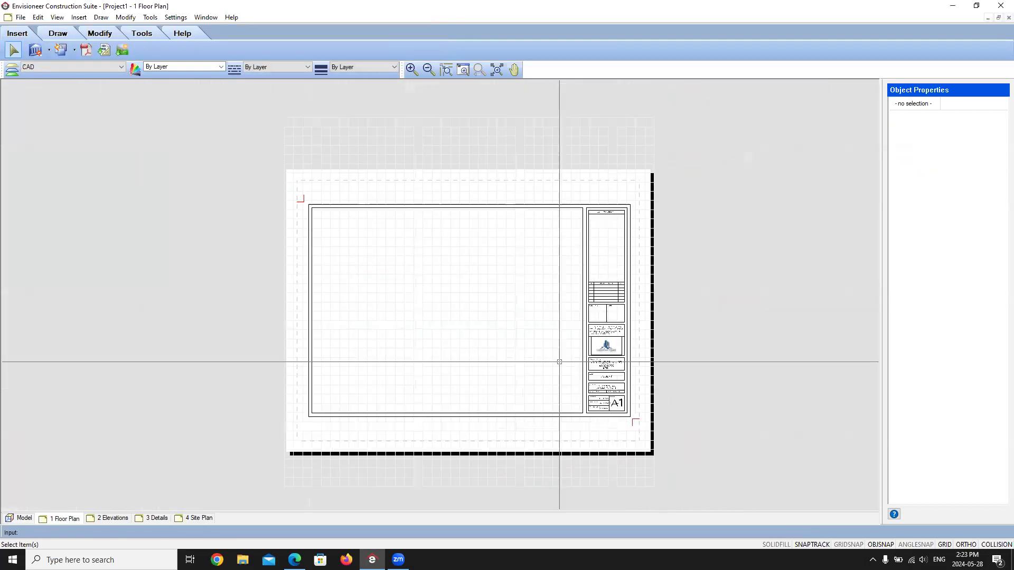
pyautogui.scroll(1, 511, 332)
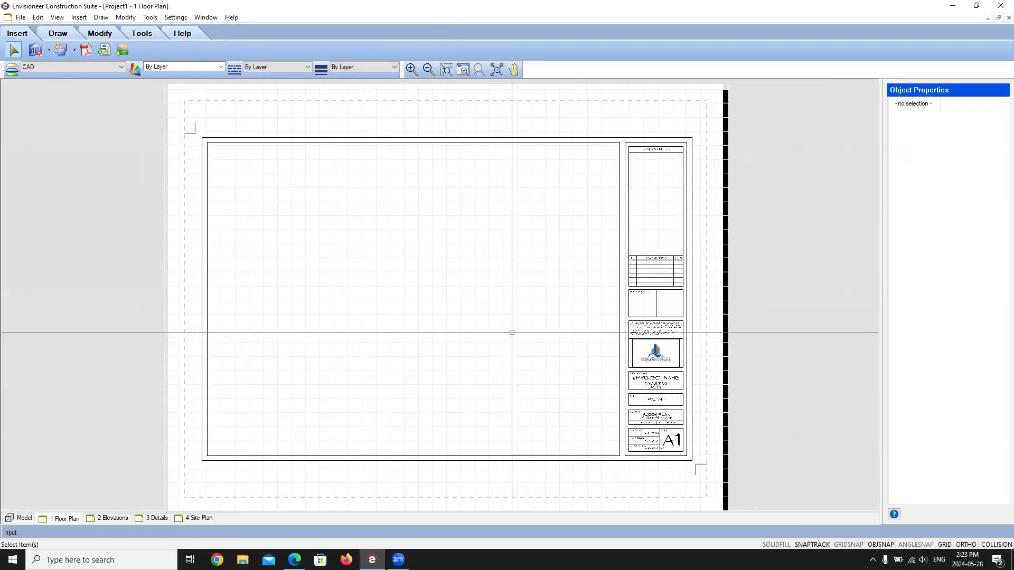
pyautogui.click(498, 74)
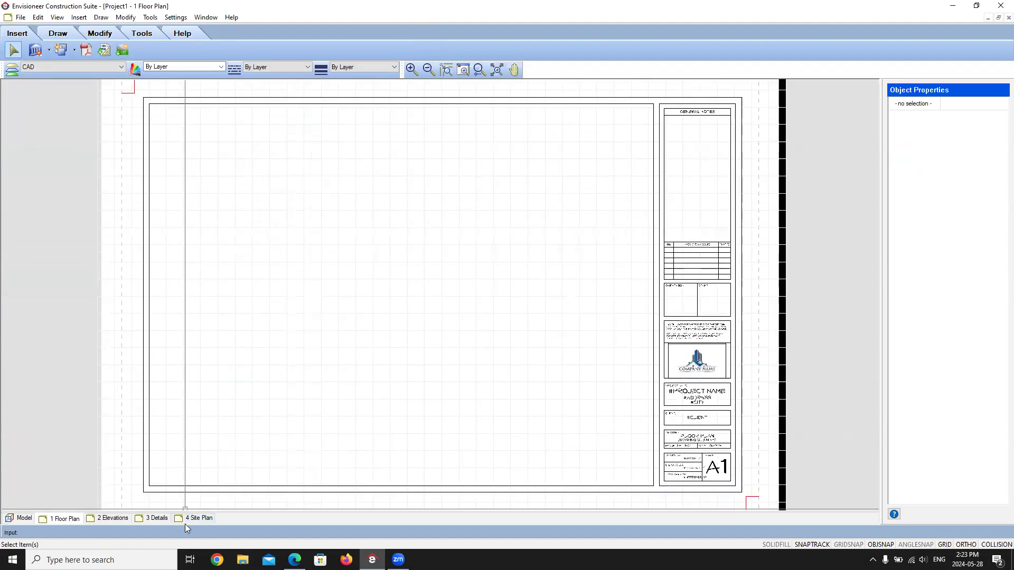
# Check the title blocks on the Elevations, Details and Site Plan sheets, revisiting the Floor Plan sheet and the model.
pyautogui.click(107, 518)
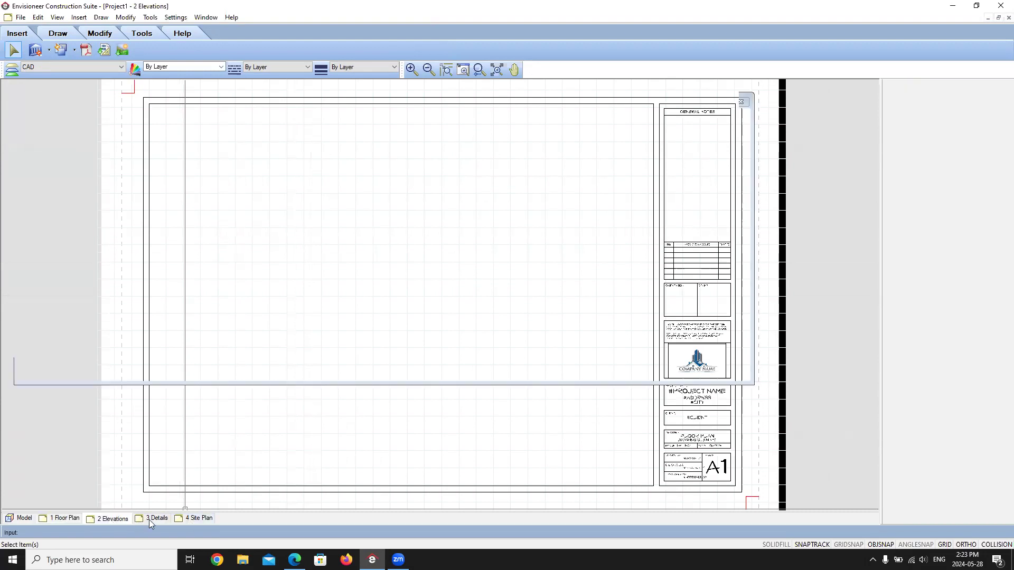
pyautogui.click(150, 518)
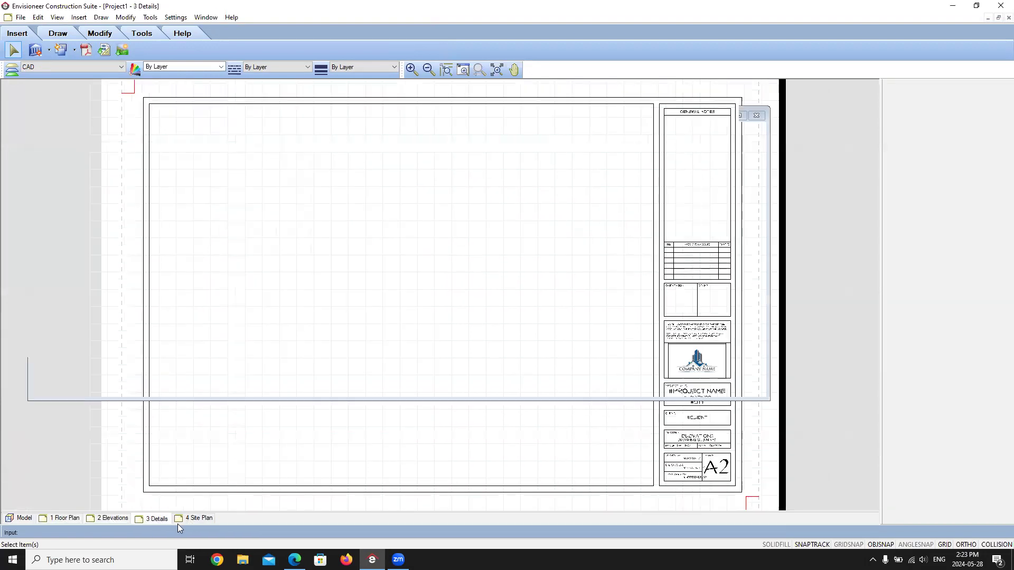
pyautogui.click(184, 521)
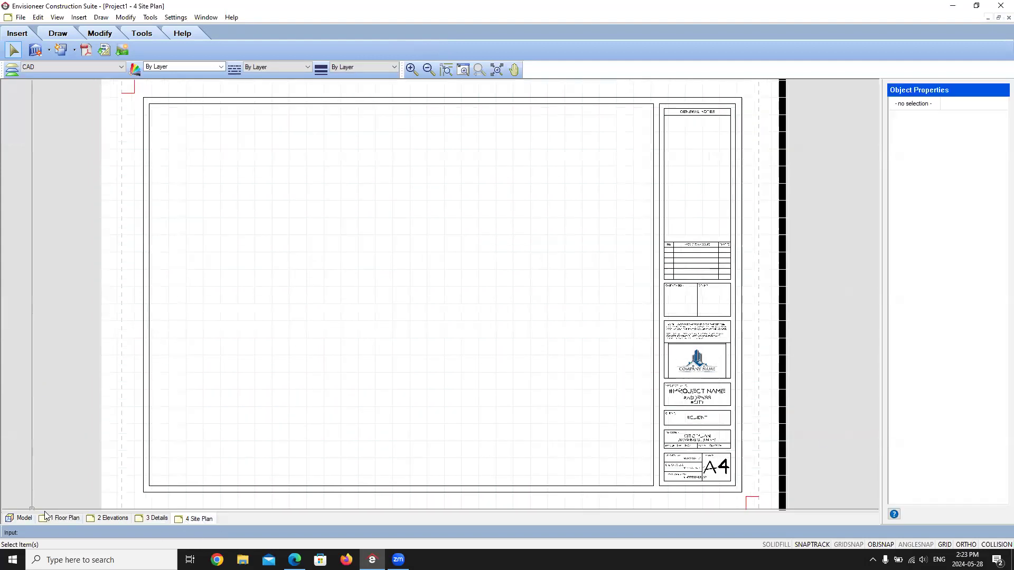
pyautogui.click(60, 519)
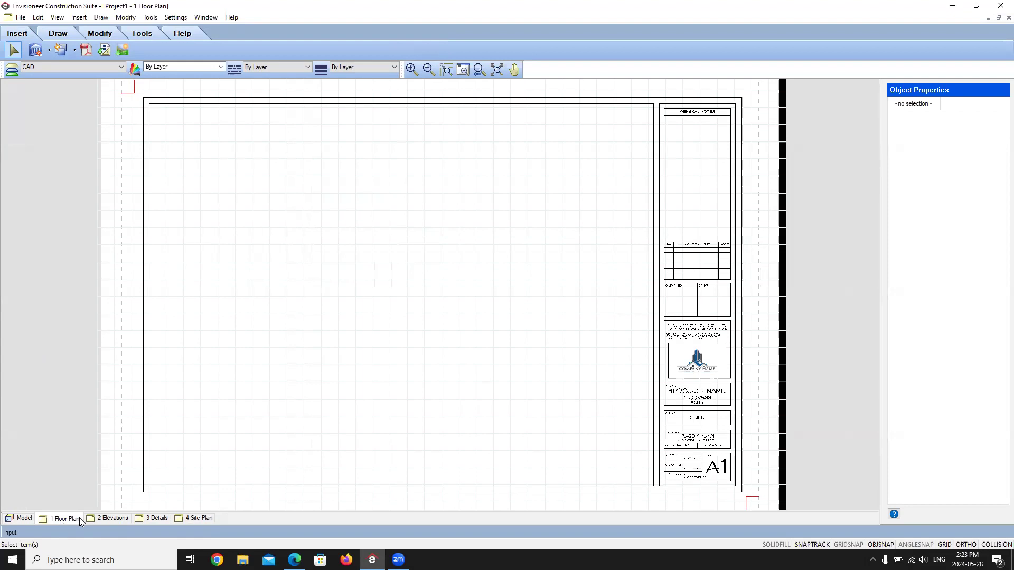
pyautogui.click(24, 517)
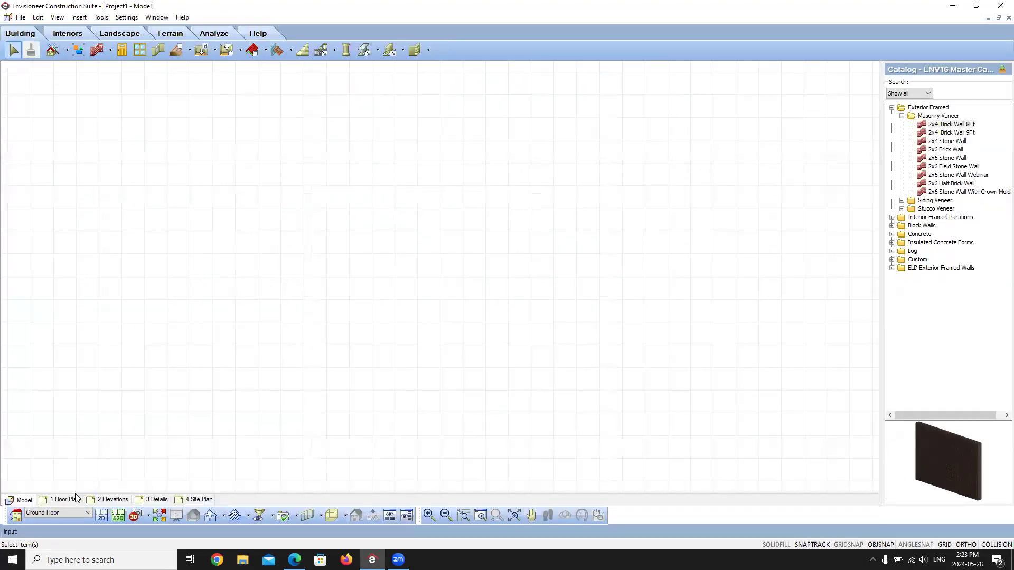
pyautogui.click(66, 499)
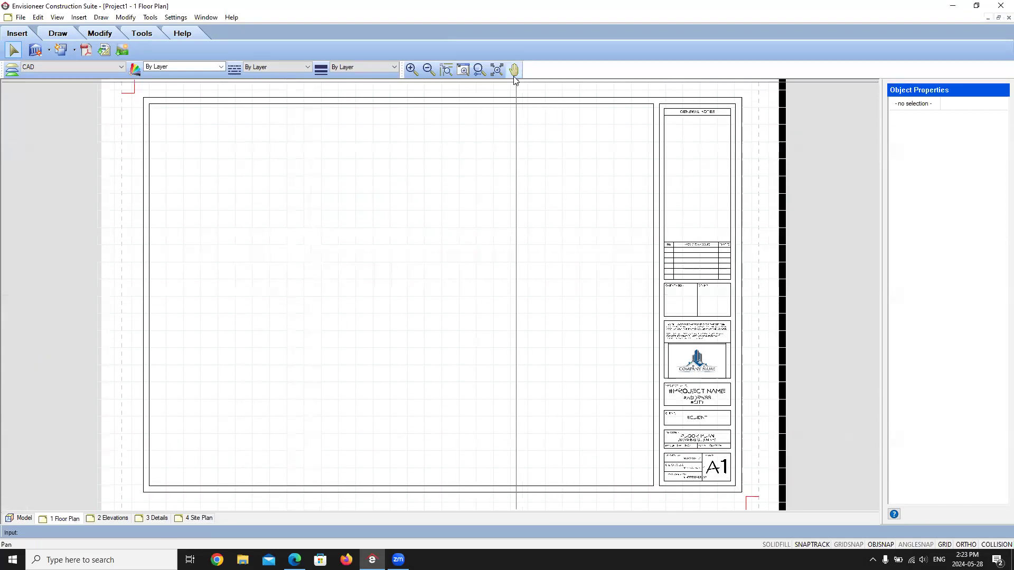
pyautogui.click(108, 518)
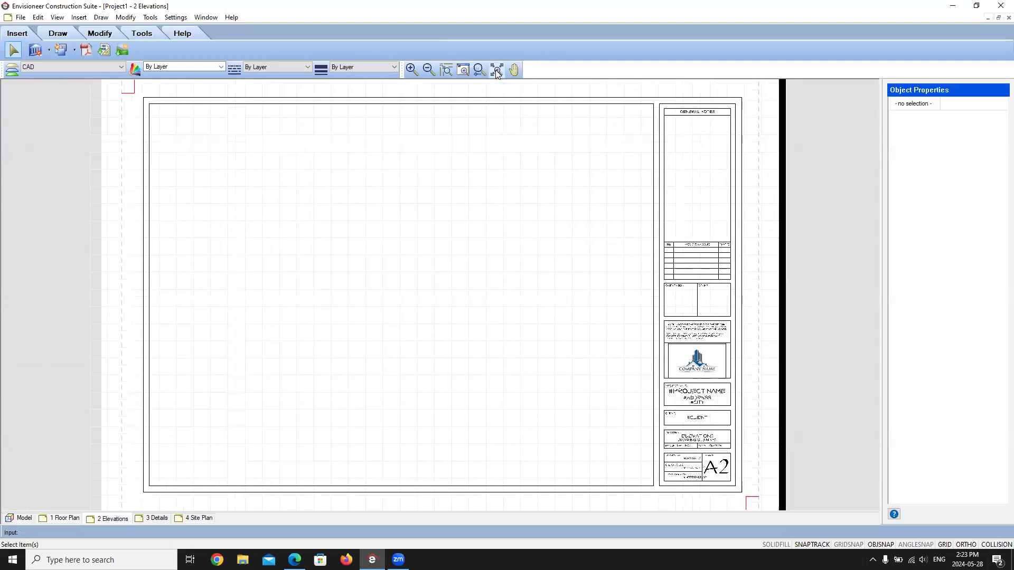
# Look over the title blocks on the Details and Site Plan sheets once more and return to the model.
pyautogui.click(152, 518)
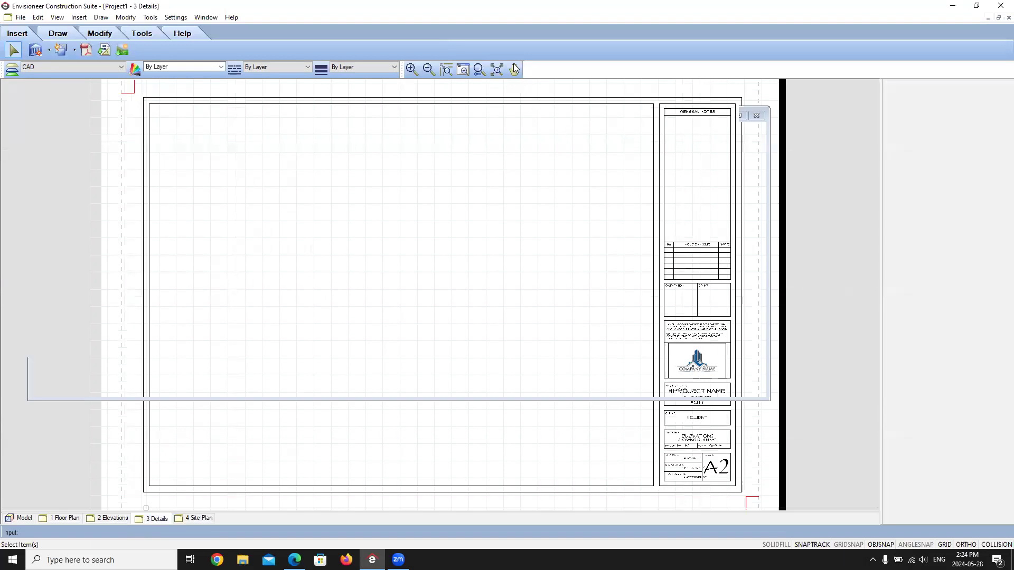
pyautogui.click(198, 519)
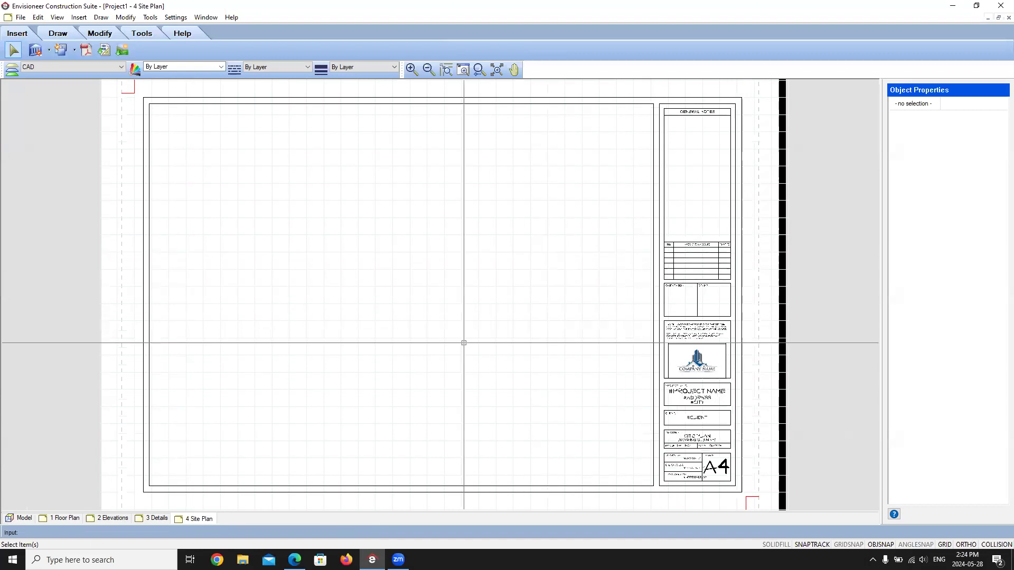
pyautogui.click(21, 519)
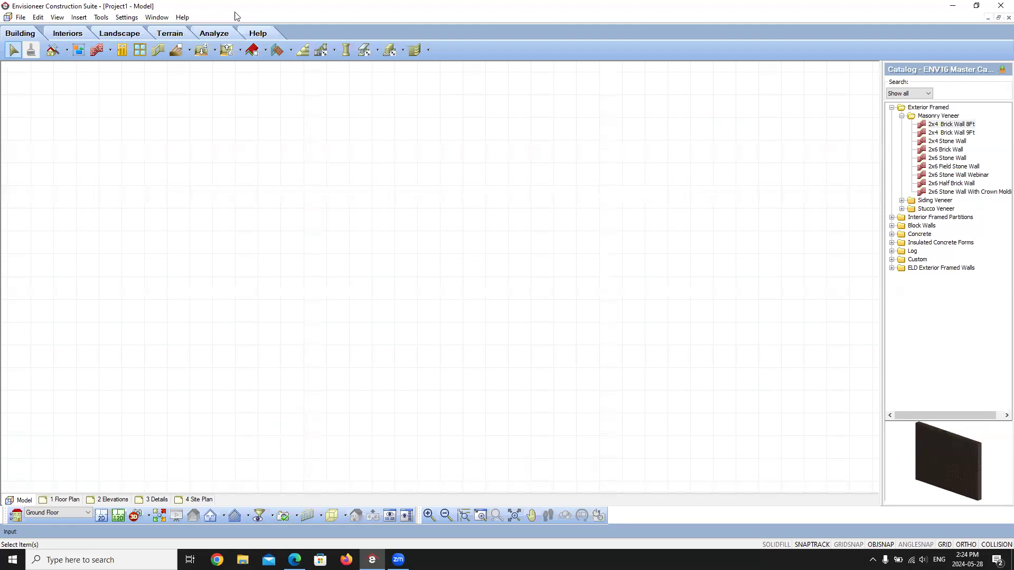
# Start saving the project under the existing name Webinar.bld in the Templates folder of C:\ProgramData\Cadsoft\Envisioneer 16.
pyautogui.click(20, 18)
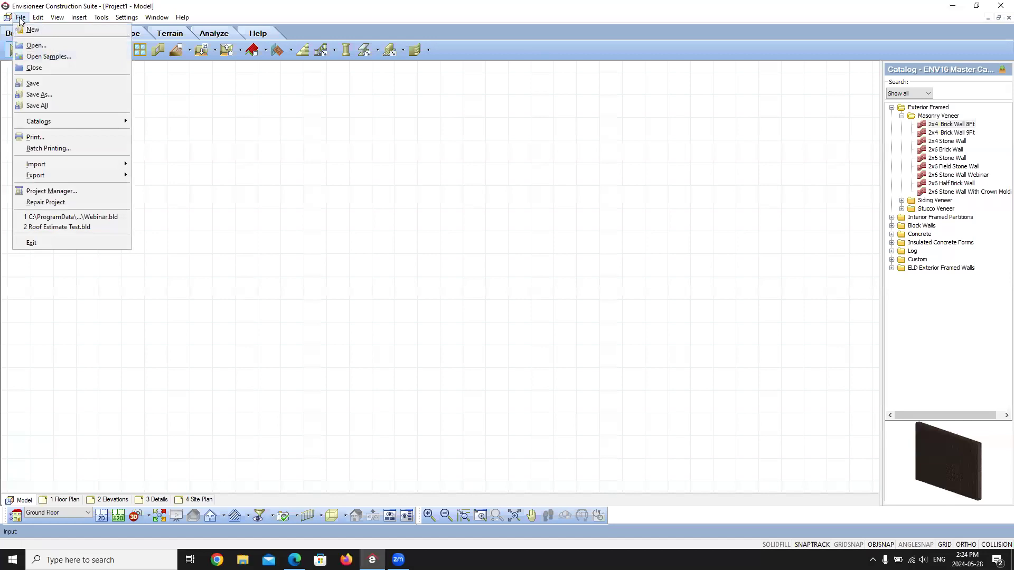
pyautogui.click(41, 94)
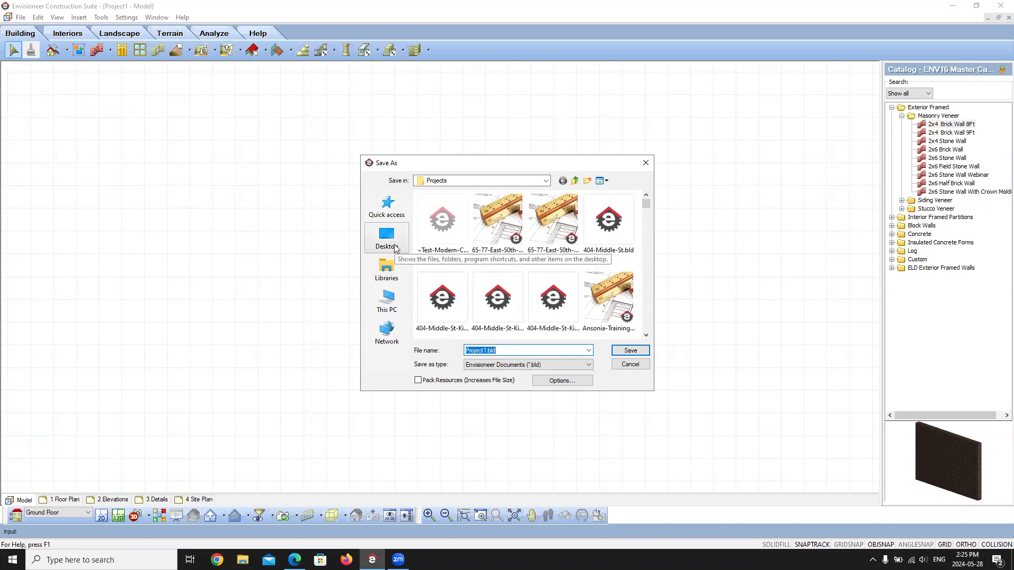
pyautogui.click(389, 298)
pyautogui.scroll(-5, 468, 288)
pyautogui.doubleClick(464, 232)
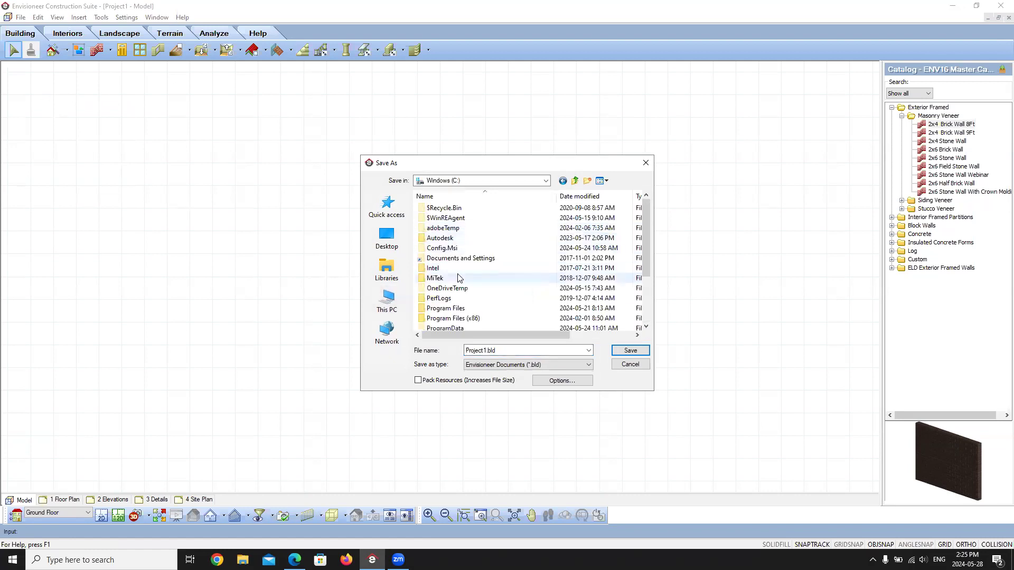
pyautogui.scroll(-1, 457, 275)
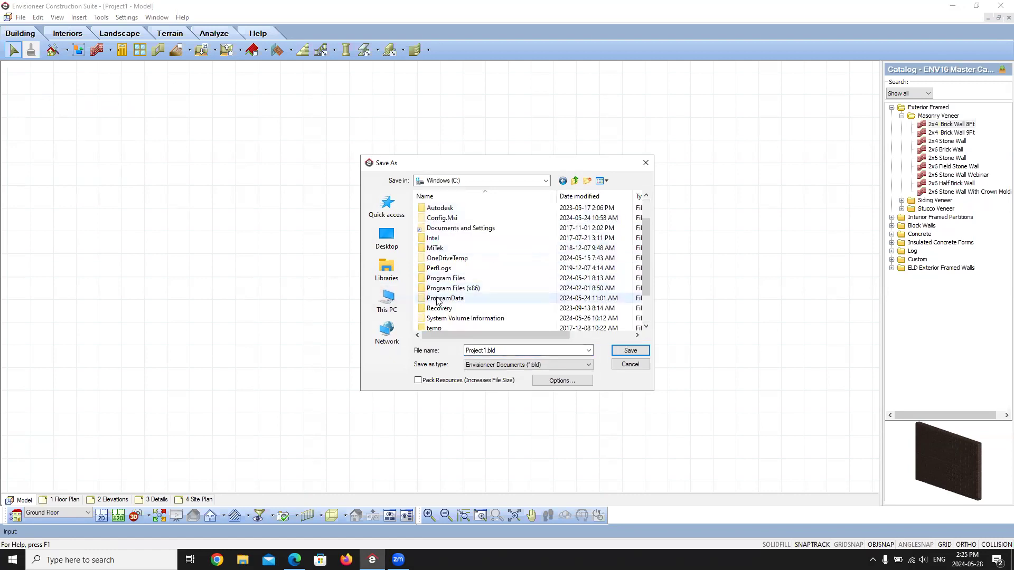
pyautogui.doubleClick(436, 298)
pyautogui.scroll(-2, 436, 292)
pyautogui.doubleClick(437, 278)
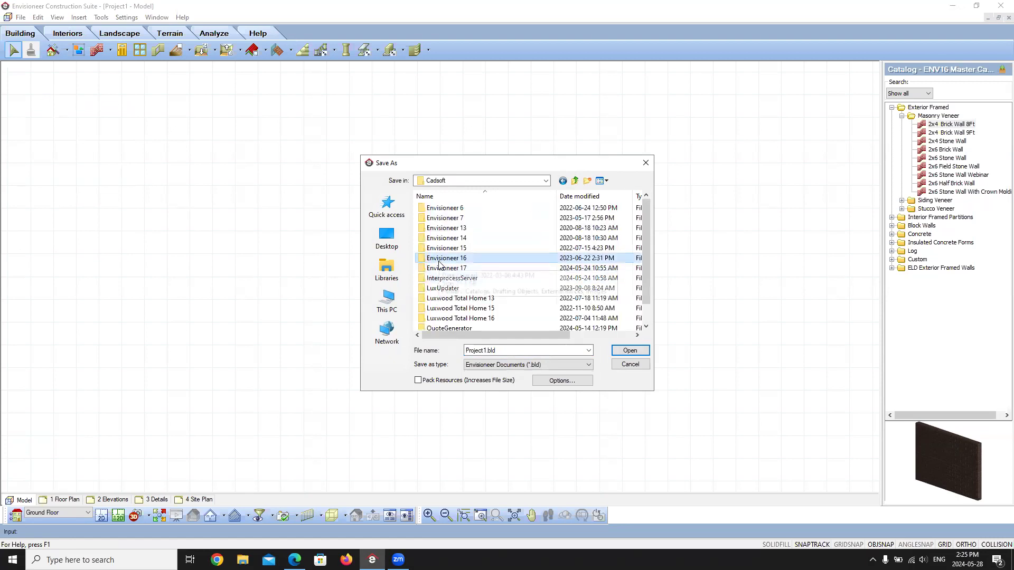
pyautogui.doubleClick(443, 258)
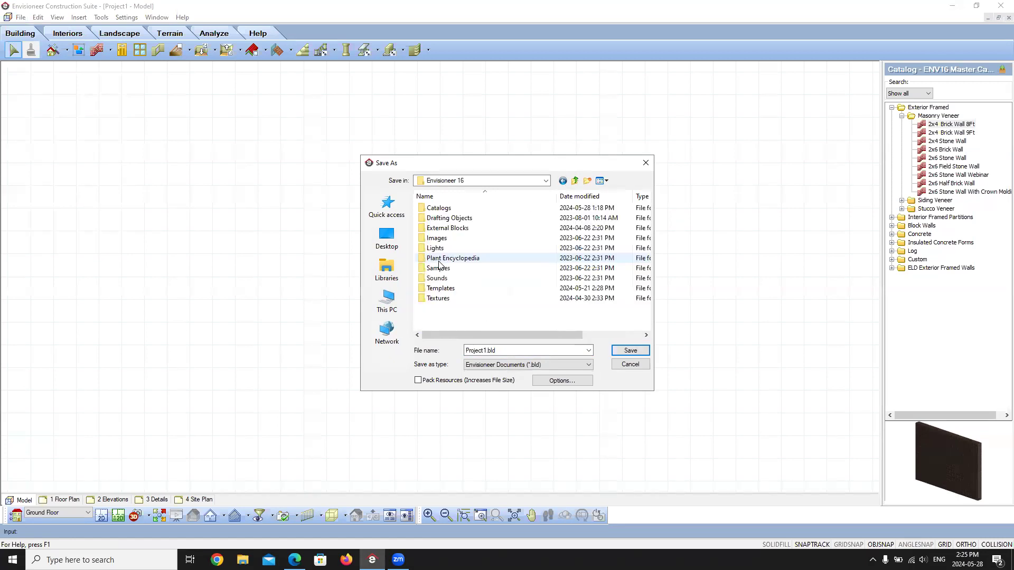
pyautogui.doubleClick(438, 290)
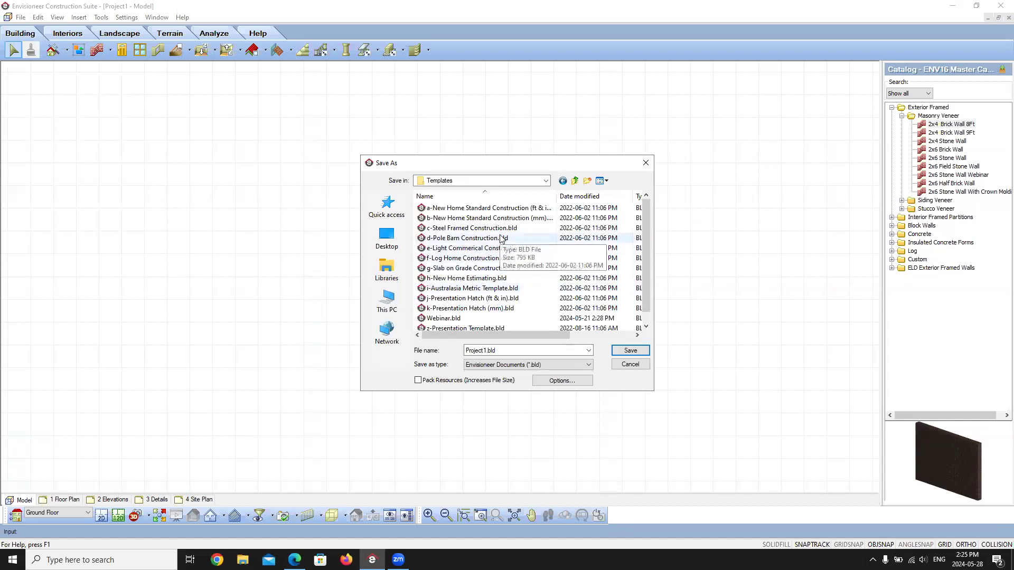
pyautogui.click(445, 319)
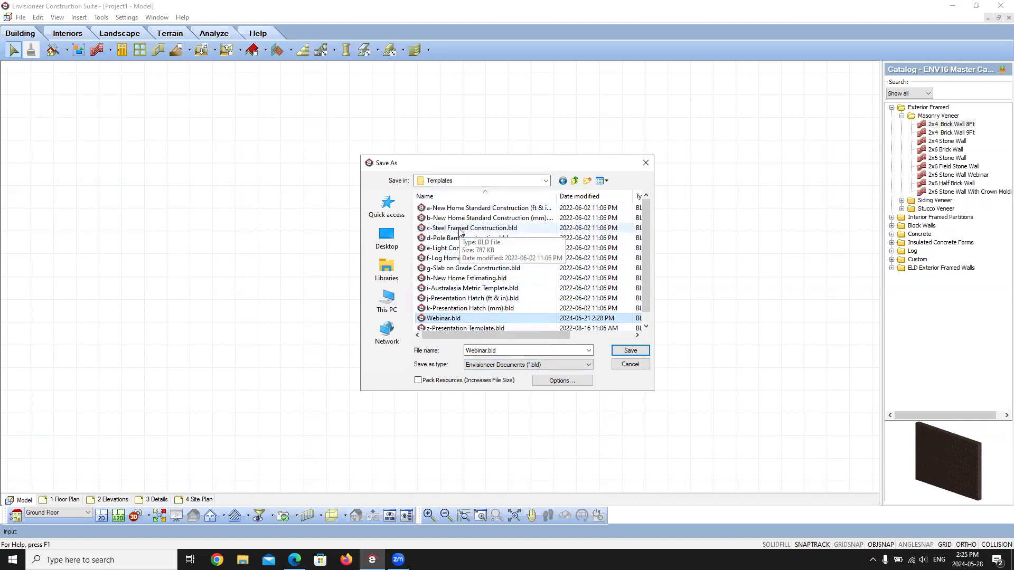
# Attach the image file Webinar-Company-Logo.jpg as the template's thumbnail preview in the save options.
pyautogui.click(564, 381)
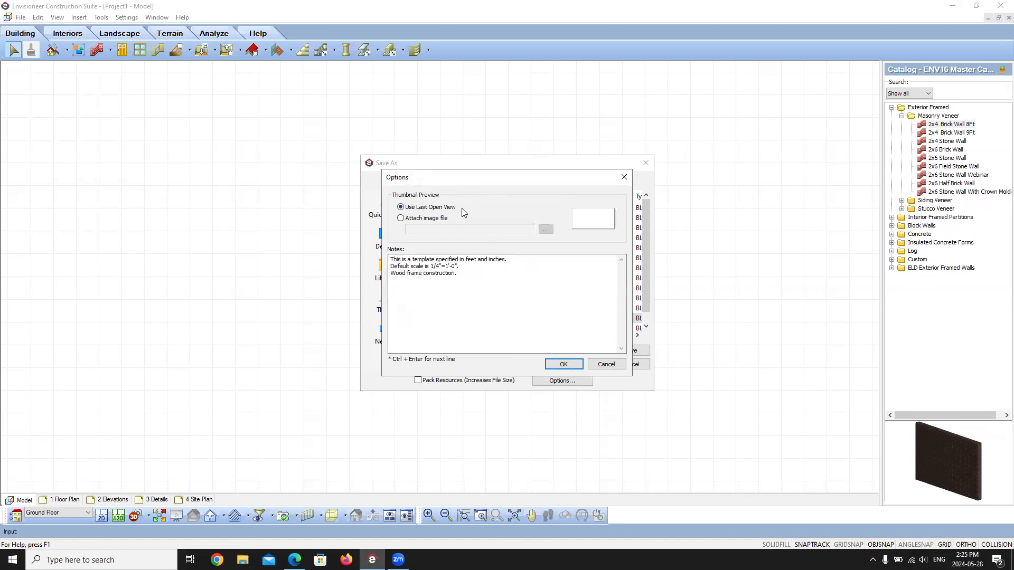
pyautogui.click(402, 219)
pyautogui.click(545, 231)
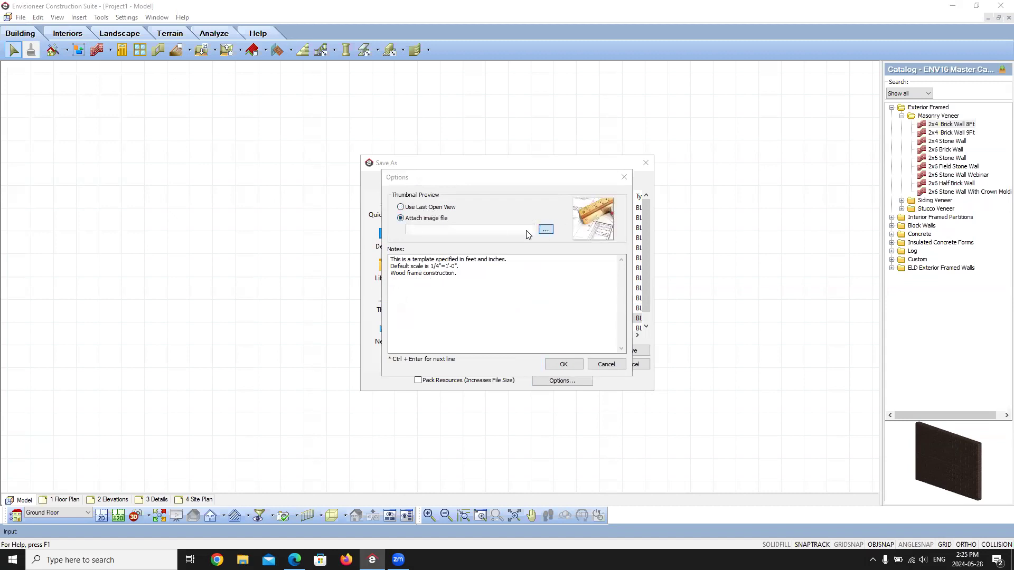
pyautogui.click(582, 325)
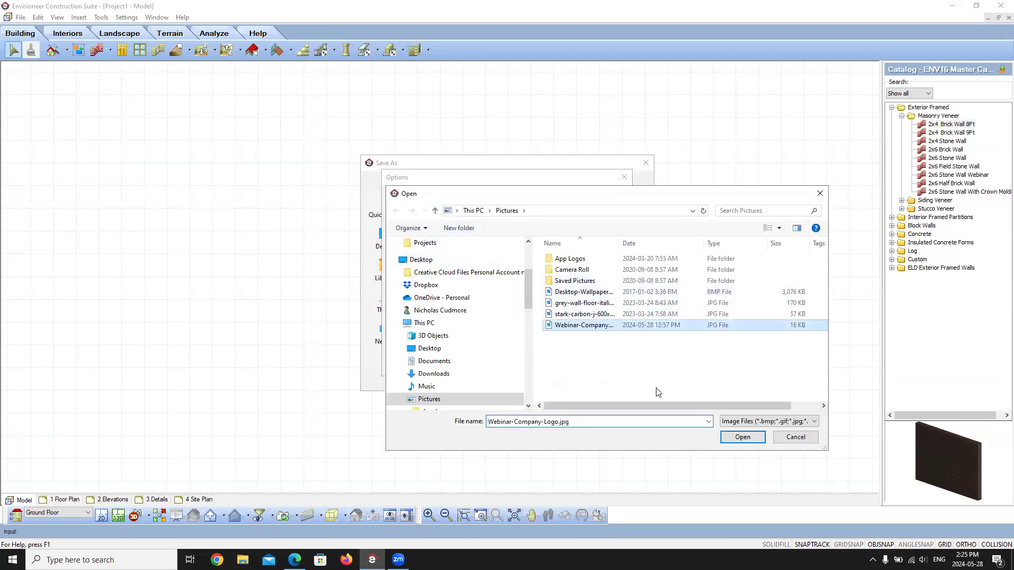
pyautogui.click(741, 437)
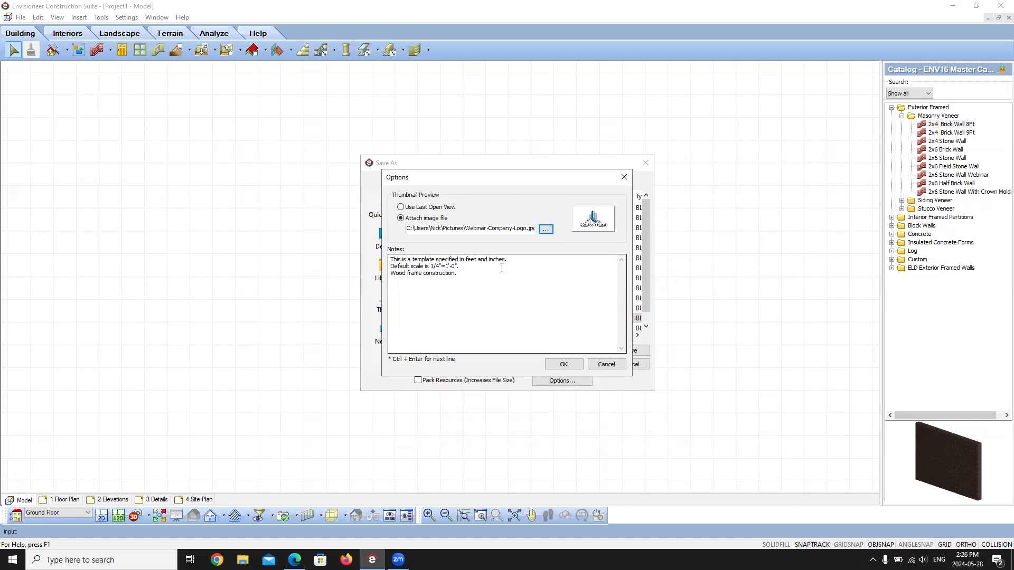
# Add the line "Webinar" below the template's existing notes and save the template, replacing the existing Webinar.bld.
pyautogui.click(465, 274)
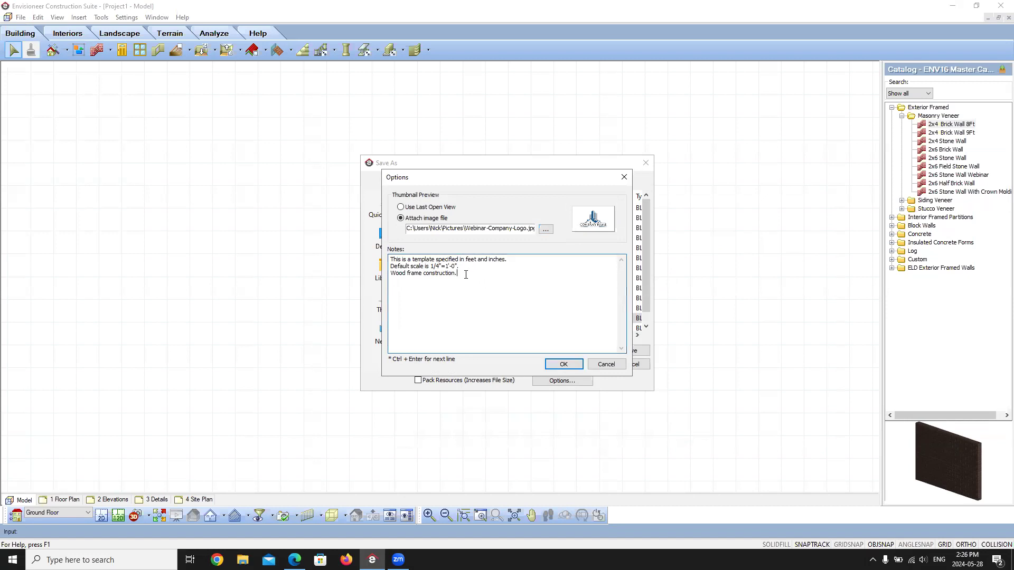
pyautogui.press('Return')
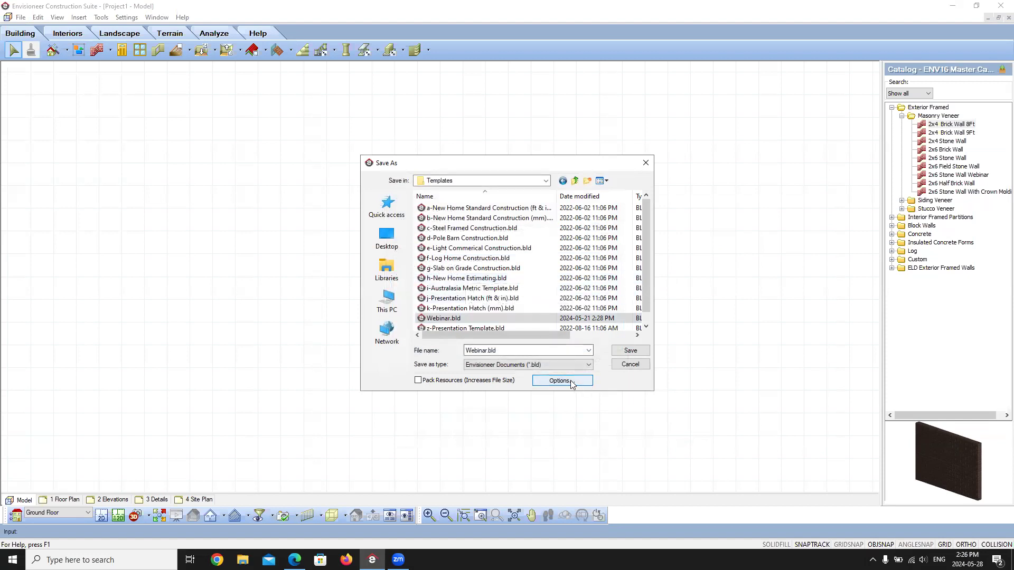
pyautogui.click(561, 380)
pyautogui.click(469, 273)
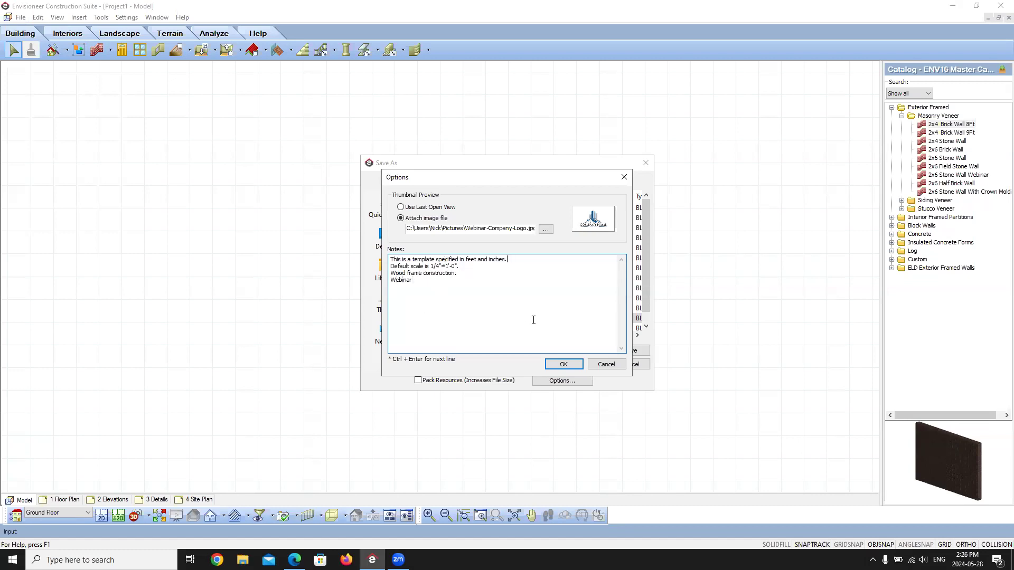
pyautogui.click(563, 364)
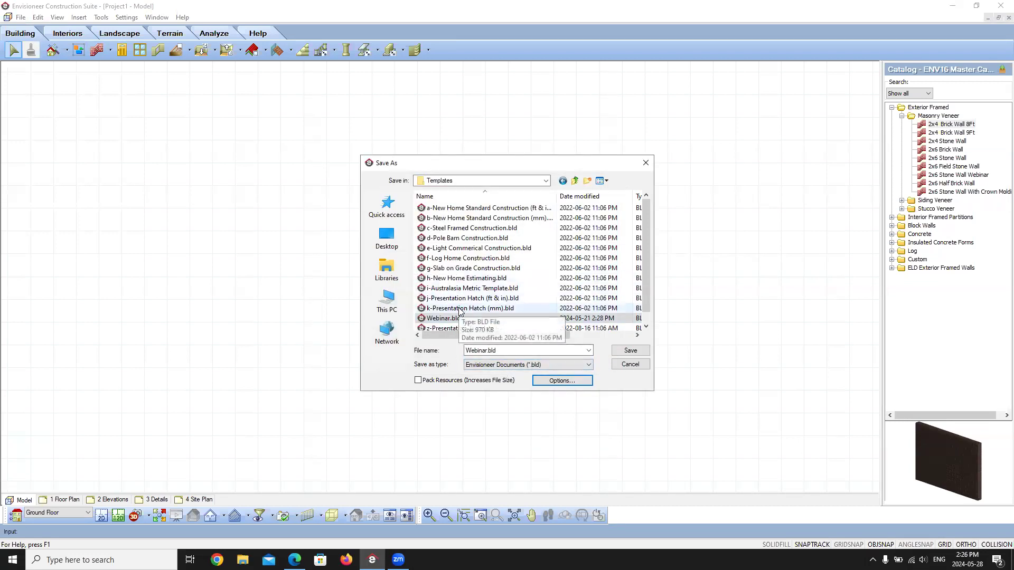
pyautogui.click(631, 351)
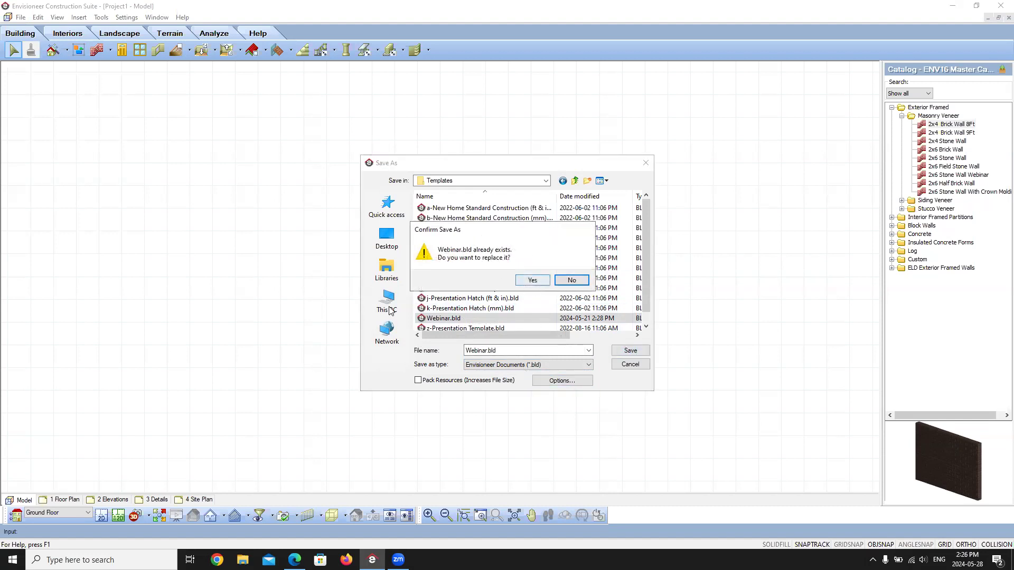
pyautogui.click(528, 284)
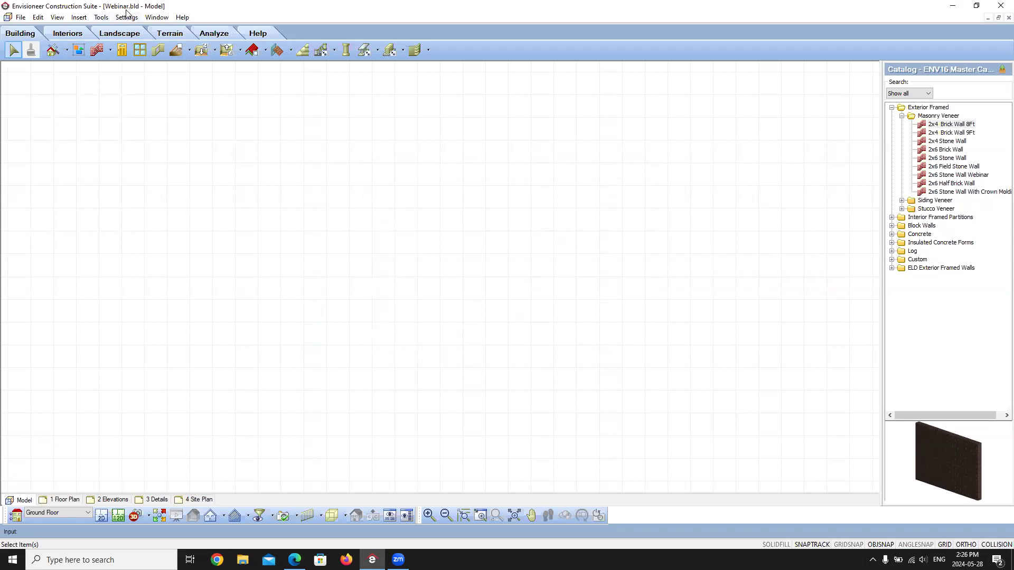
# Close the saved Webinar.bld template project.
pyautogui.click(21, 19)
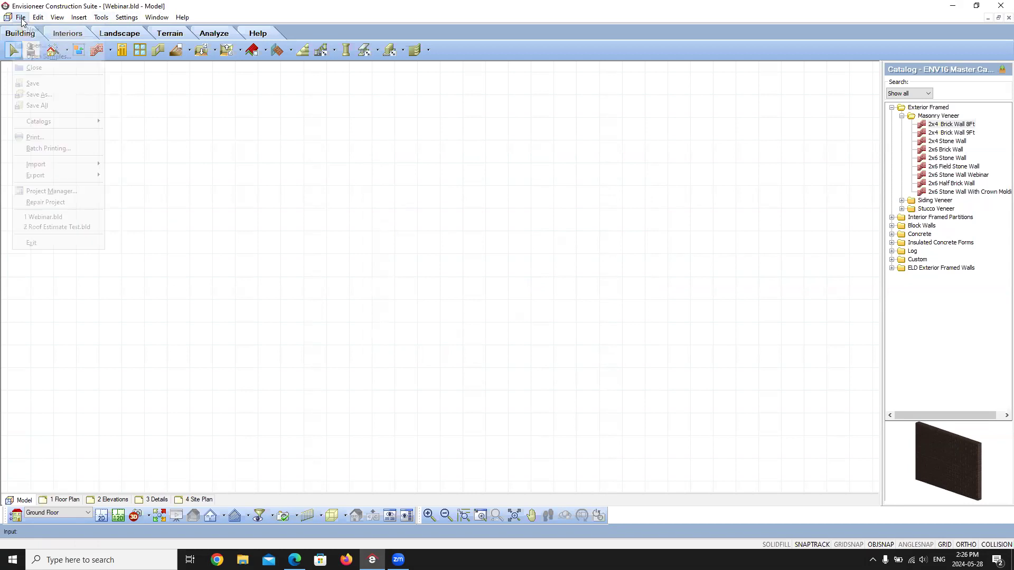
pyautogui.click(21, 17)
pyautogui.click(21, 17)
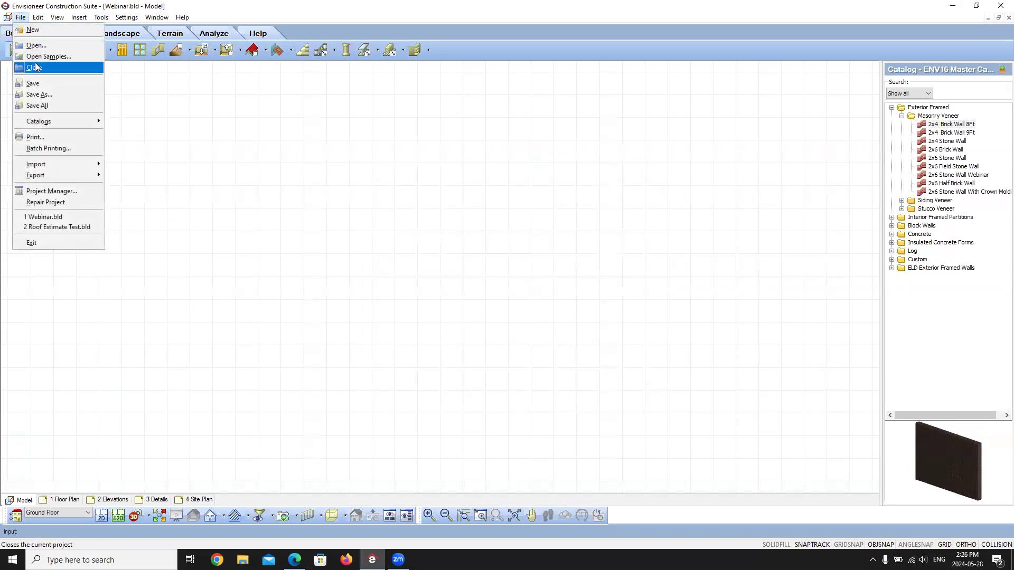
pyautogui.click(36, 67)
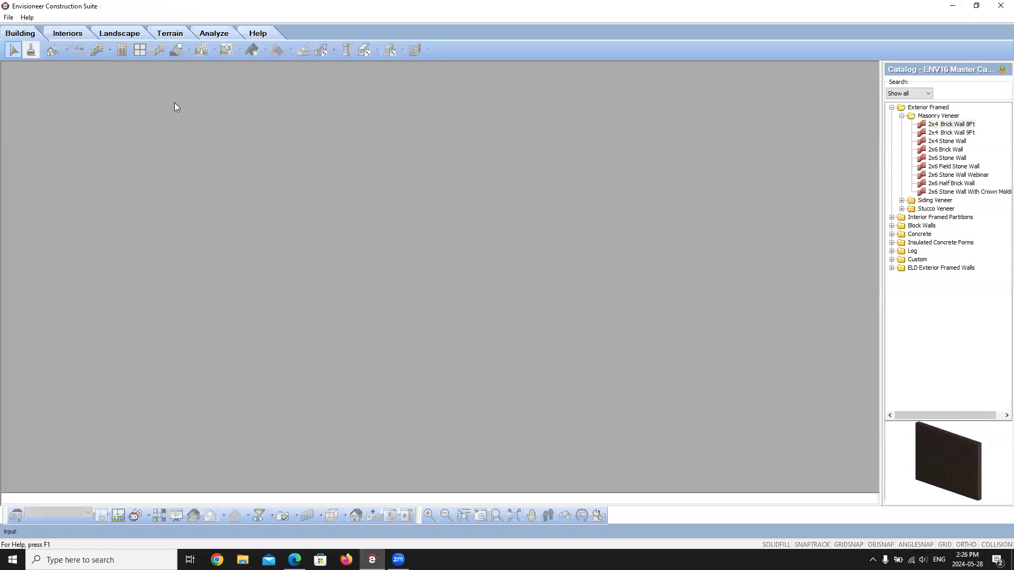
# Create a new project from the Webinar.bld template and check the title block on its Floor Plan sheet.
pyautogui.click(9, 18)
pyautogui.click(21, 27)
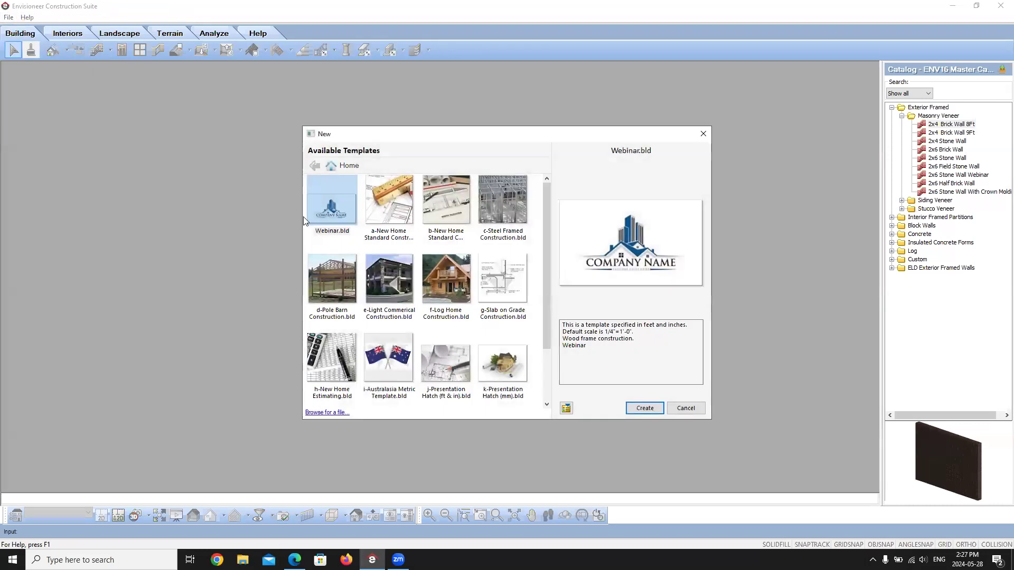
pyautogui.click(333, 240)
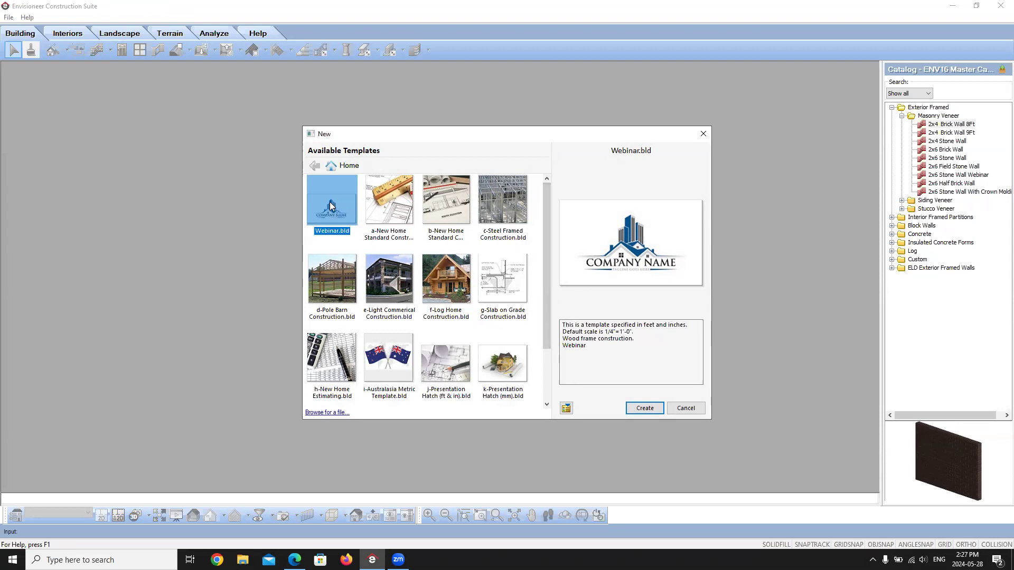
pyautogui.click(639, 408)
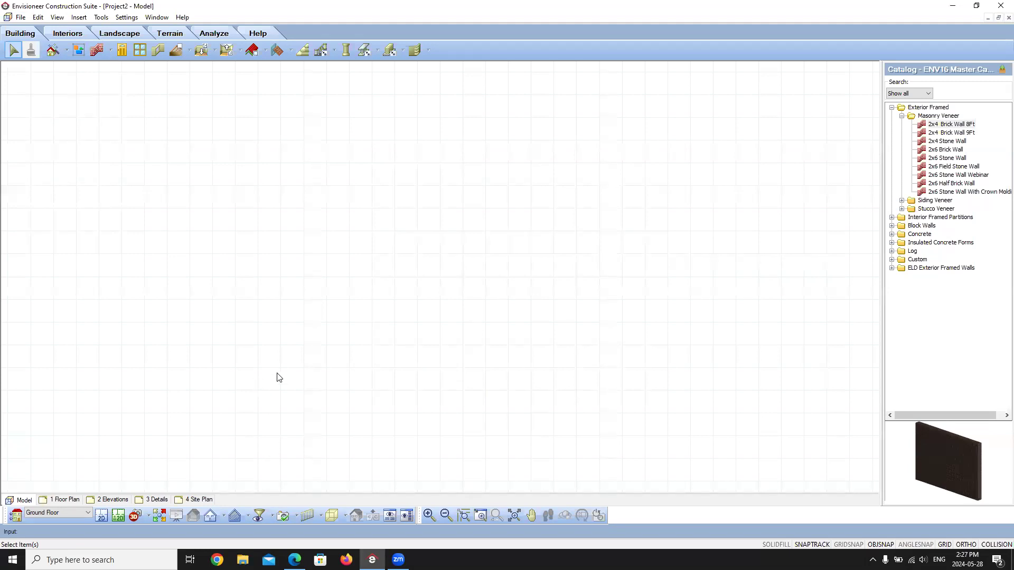
pyautogui.click(66, 500)
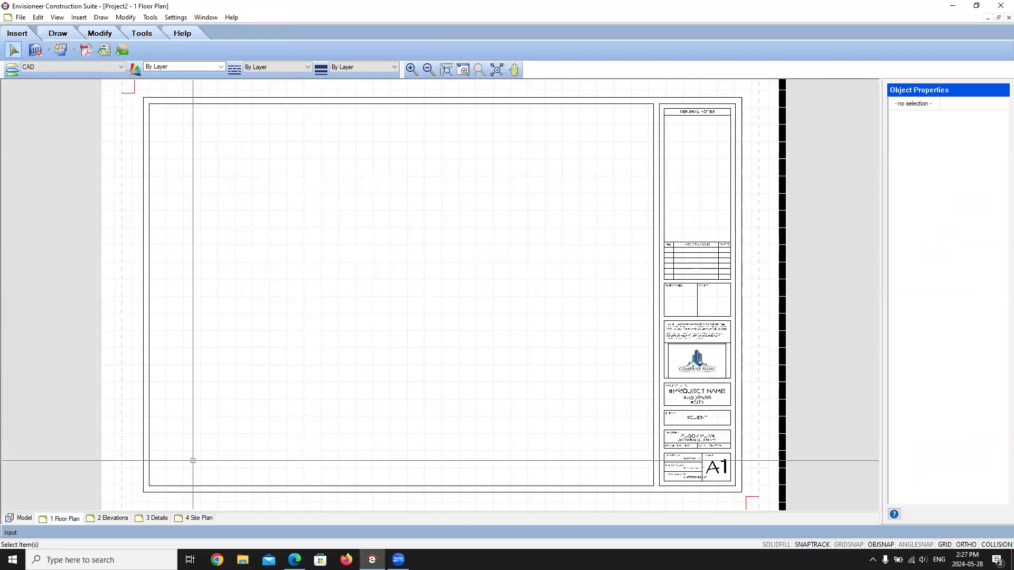
pyautogui.click(24, 518)
# Insert a closed rectangle of exterior brick walls about 28'-8" wide on the ground floor.
pyautogui.click(97, 50)
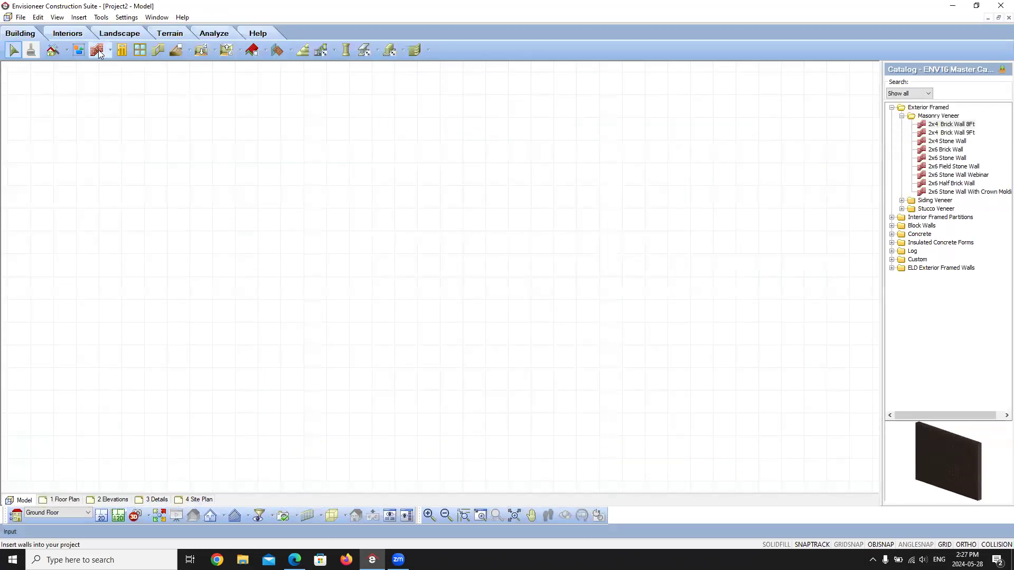
pyautogui.click(304, 190)
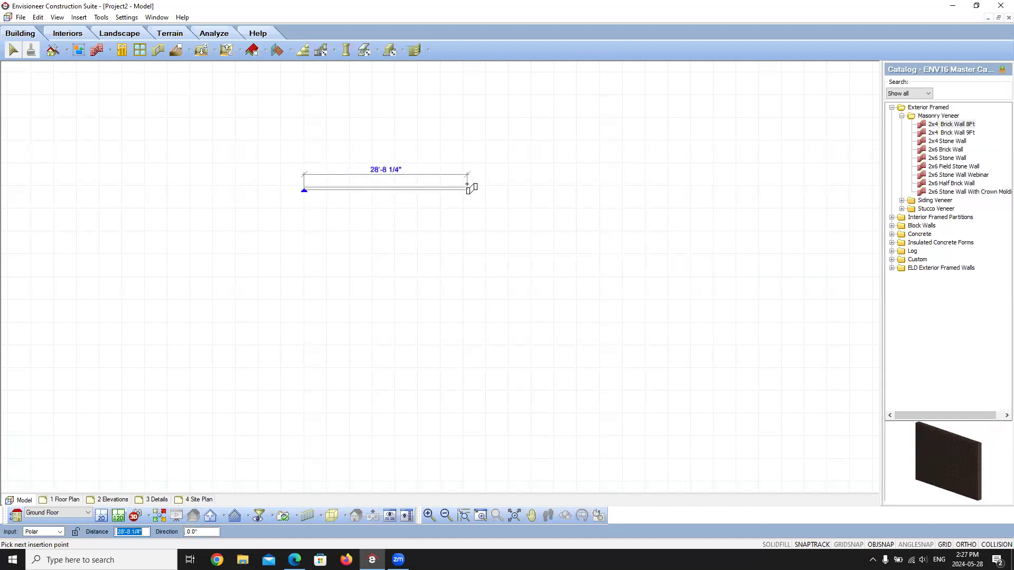
pyautogui.click(461, 300)
pyautogui.click(313, 305)
pyautogui.click(307, 300)
pyautogui.click(304, 190)
pyautogui.rightClick(342, 224)
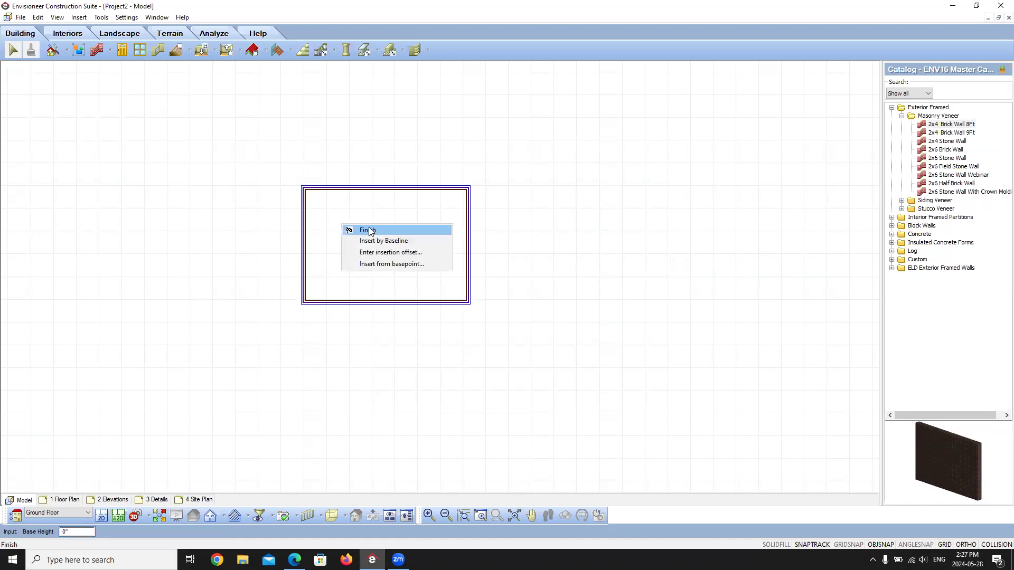
pyautogui.click(364, 226)
# Show the building in 3D perspective, walk the view inside the walls and delete the hardwood floor.
pyautogui.click(148, 516)
pyautogui.click(161, 489)
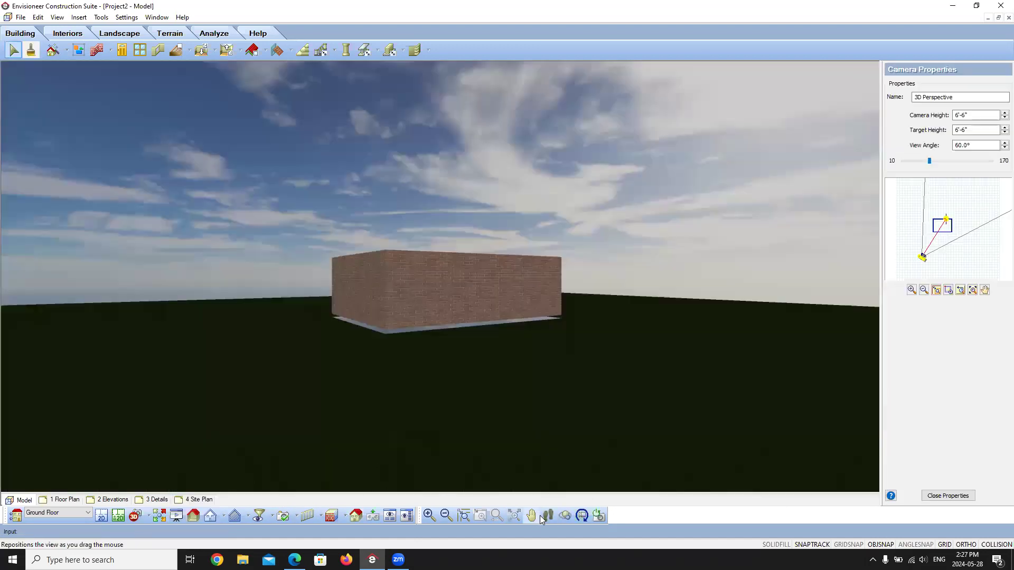
pyautogui.click(547, 516)
pyautogui.moveTo(495, 439); pyautogui.dragTo(478, 124)
pyautogui.rightClick(479, 124)
pyautogui.click(493, 134)
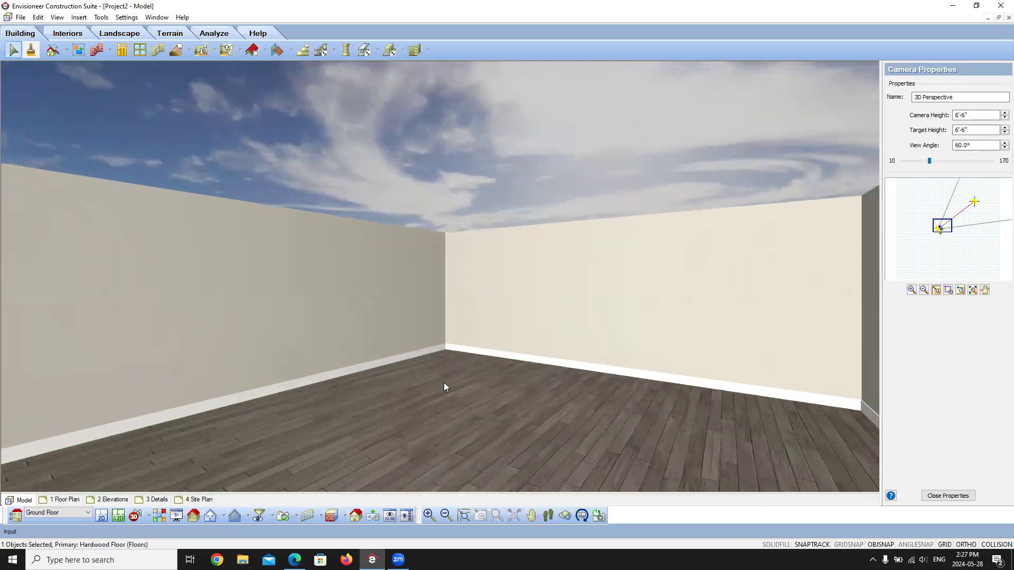
pyautogui.click(444, 382)
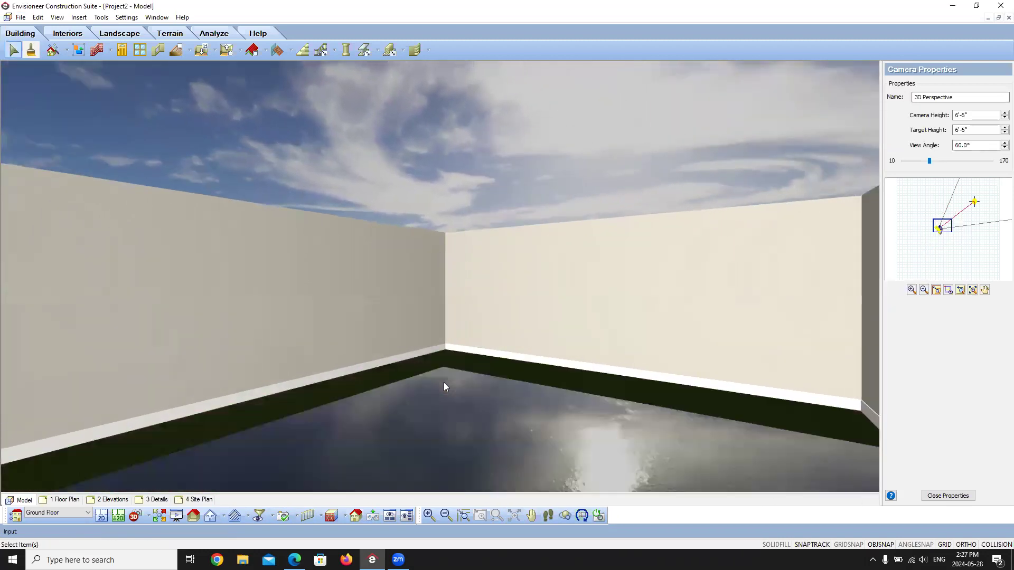
# Look through the Drawing Aids and Building Aids program settings for the option that inserts floors automatically.
pyautogui.click(127, 17)
pyautogui.click(150, 51)
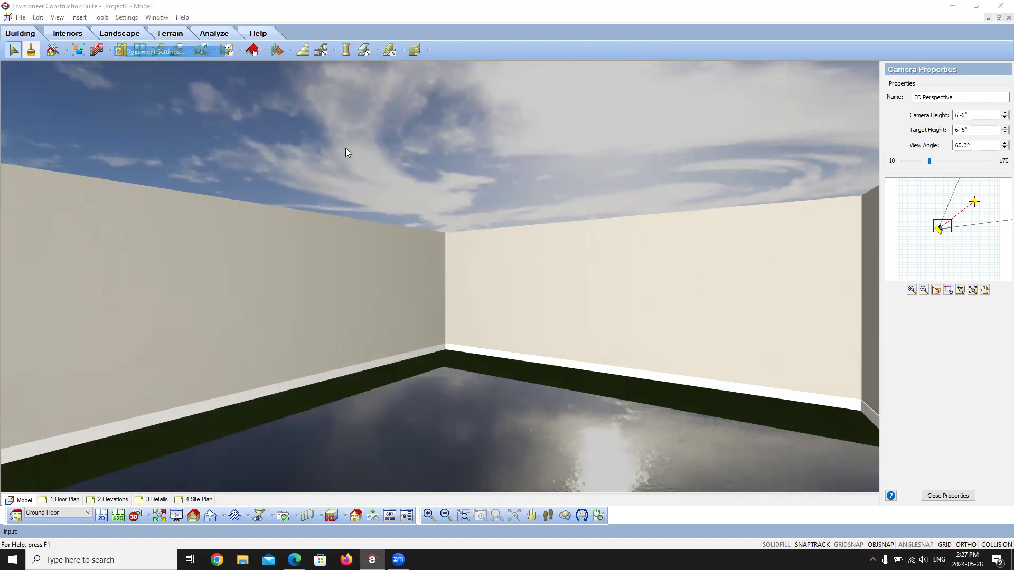
pyautogui.click(630, 407)
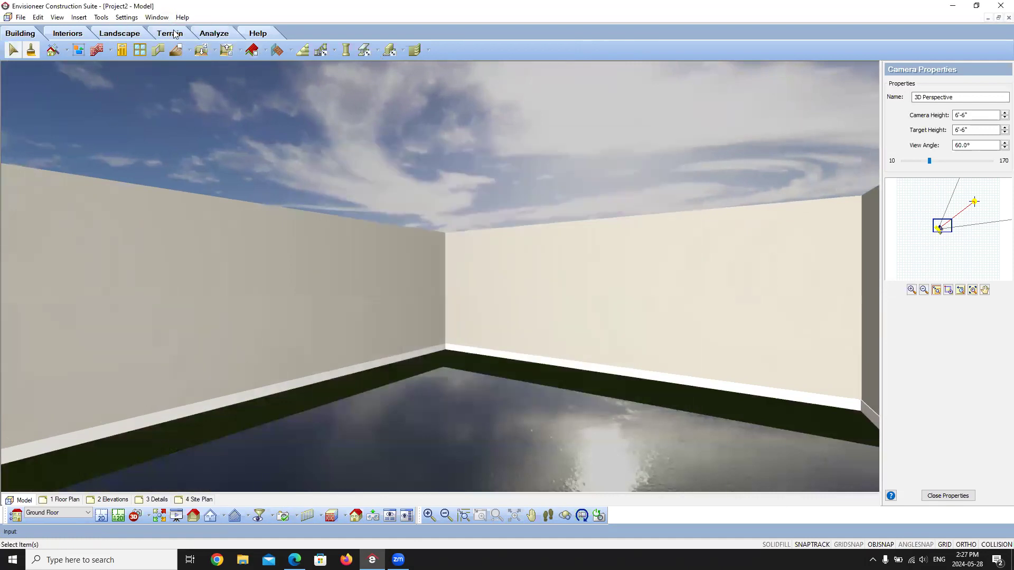
pyautogui.click(126, 17)
pyautogui.click(155, 42)
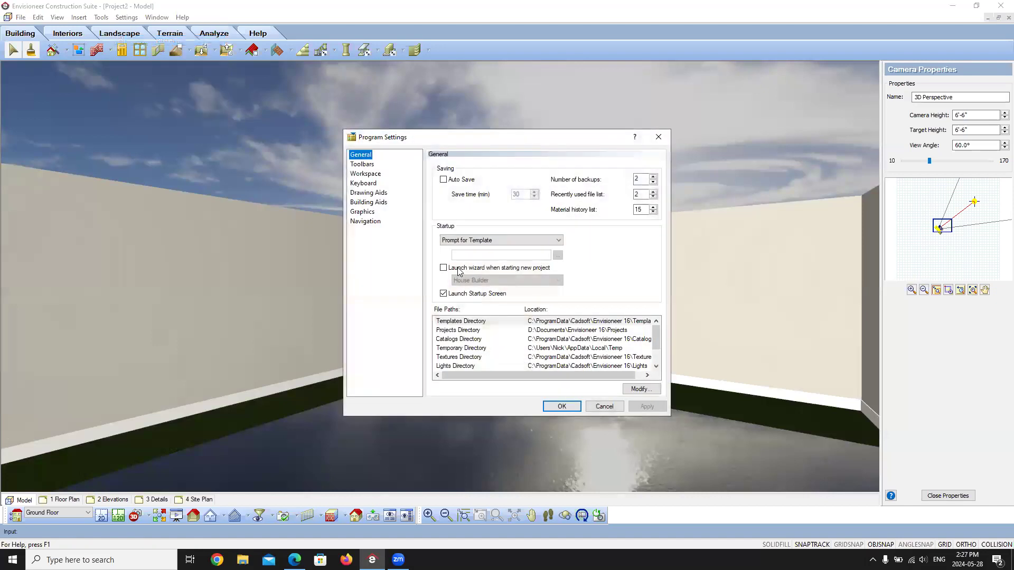
pyautogui.click(368, 193)
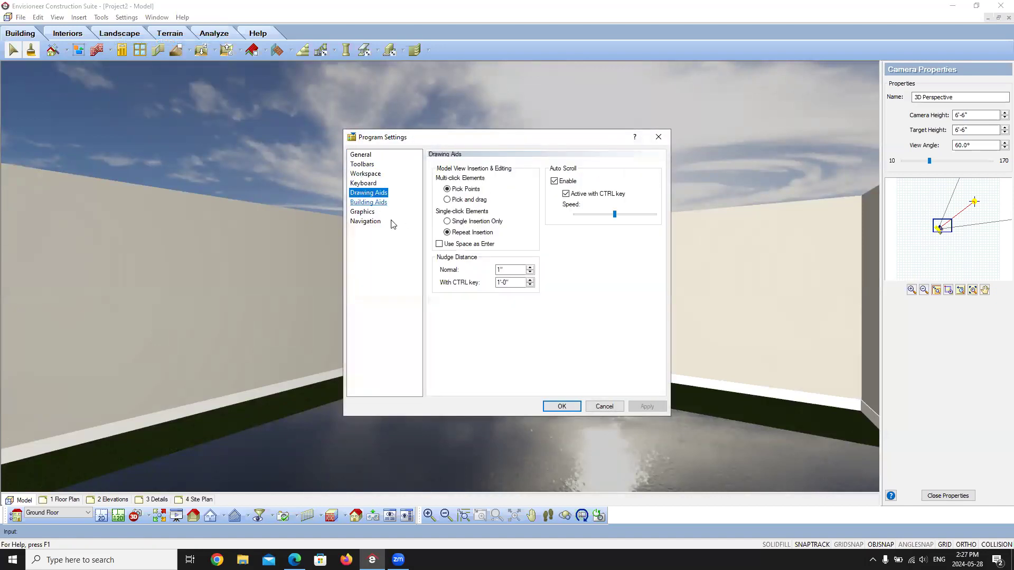
pyautogui.click(371, 204)
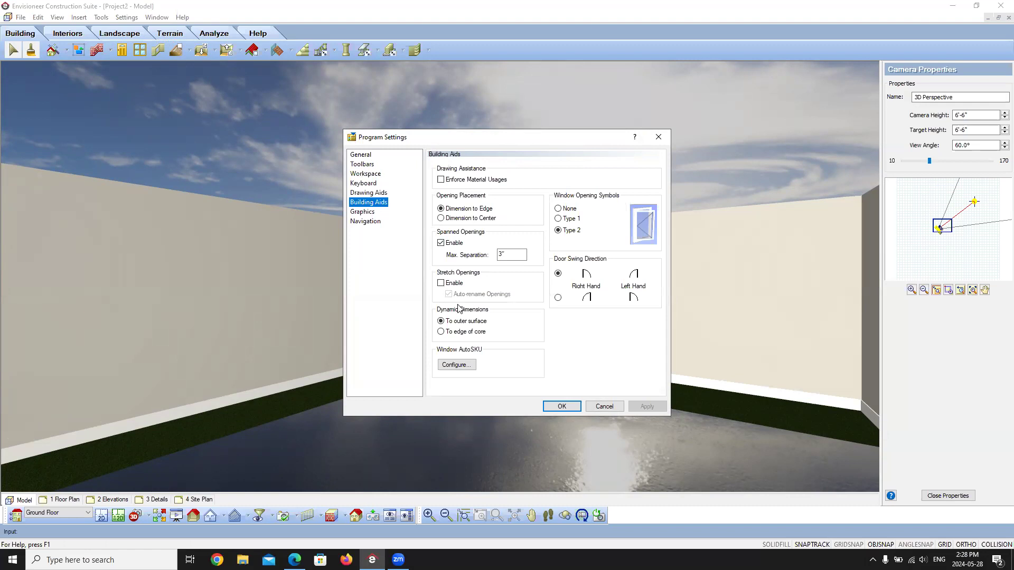
pyautogui.click(606, 406)
# Examine the Automatically Insert Floors option in the document's Building Aids settings and view the building from outside.
pyautogui.click(126, 17)
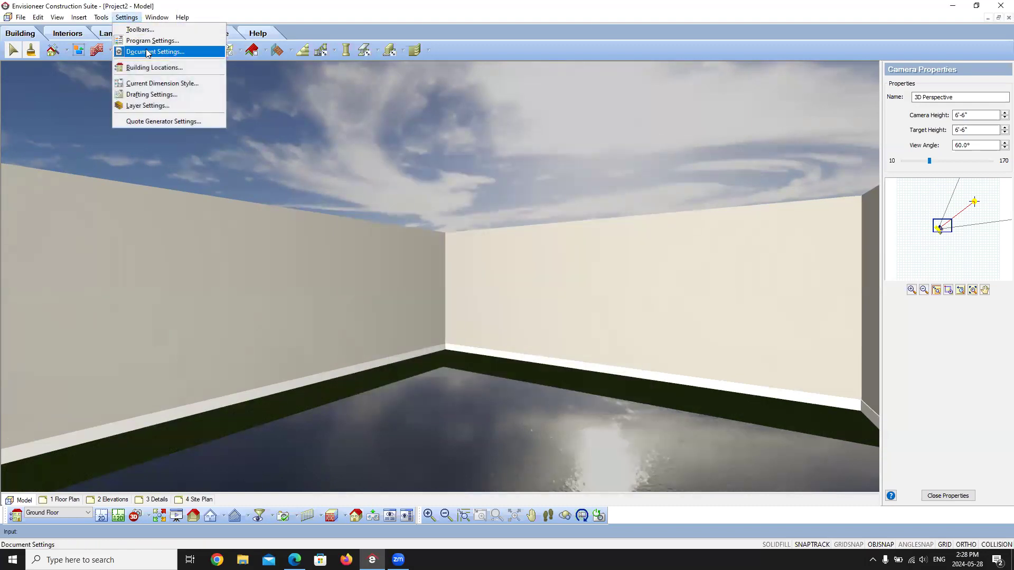
pyautogui.click(147, 52)
pyautogui.click(342, 164)
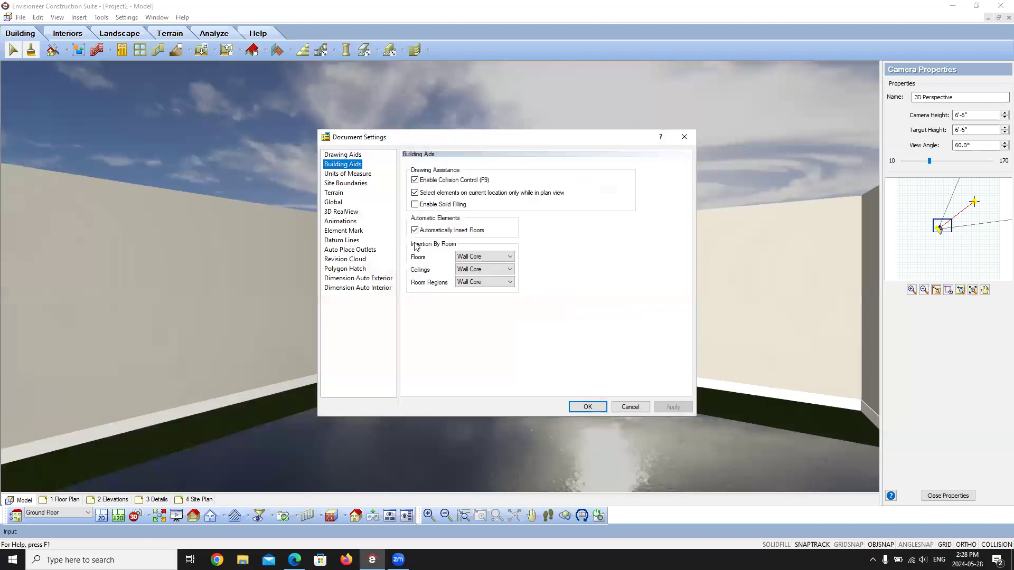
pyautogui.click(622, 409)
pyautogui.moveTo(369, 406)
pyautogui.mouseDown()
pyautogui.moveTo(425, 303)
pyautogui.moveTo(459, 281)
pyautogui.moveTo(412, 303)
pyautogui.mouseUp()
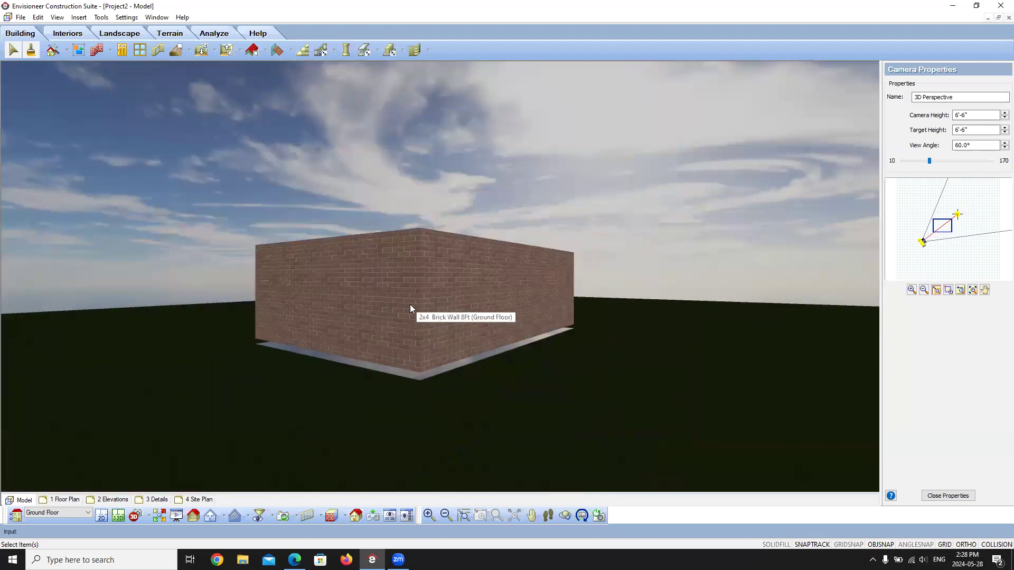
# Close the Project2 test project without saving and reopen the Webinar.bld template.
pyautogui.click(20, 19)
pyautogui.click(34, 67)
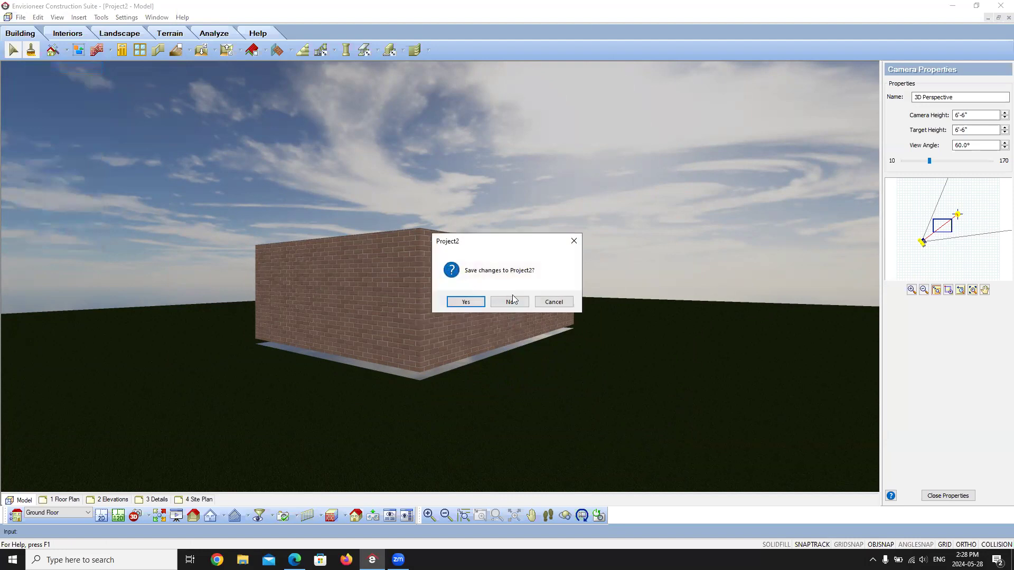
pyautogui.click(516, 305)
pyautogui.click(8, 17)
pyautogui.click(24, 85)
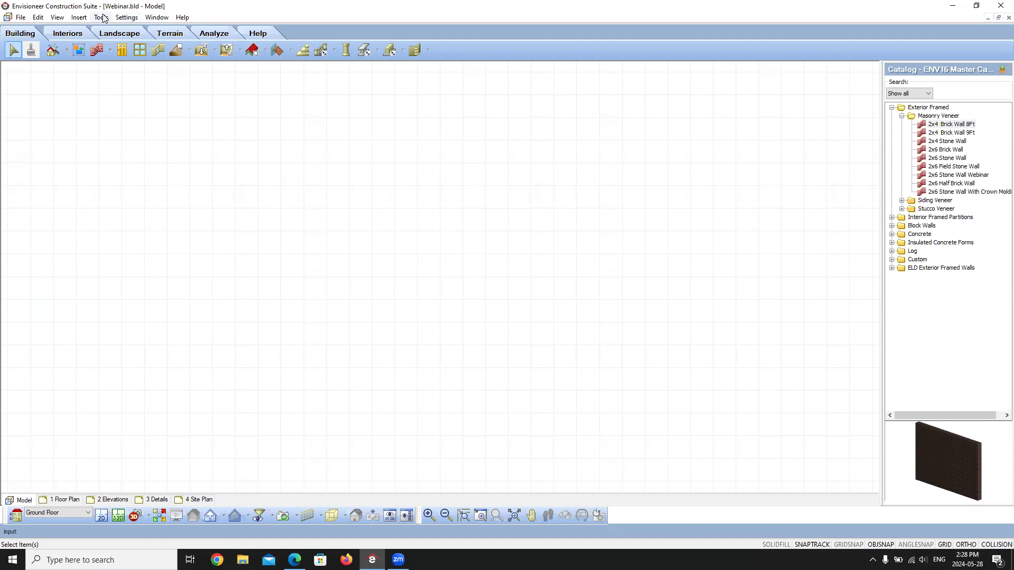
# Turn off Automatically Insert Floors in the template's Building Aids document settings and apply the change.
pyautogui.click(127, 17)
pyautogui.click(135, 53)
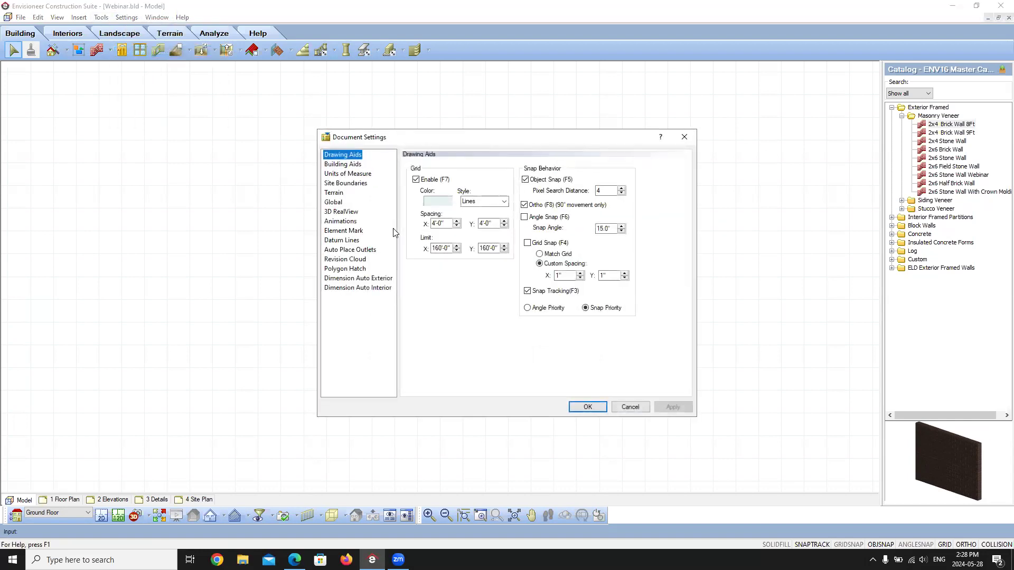
pyautogui.click(343, 164)
pyautogui.click(414, 231)
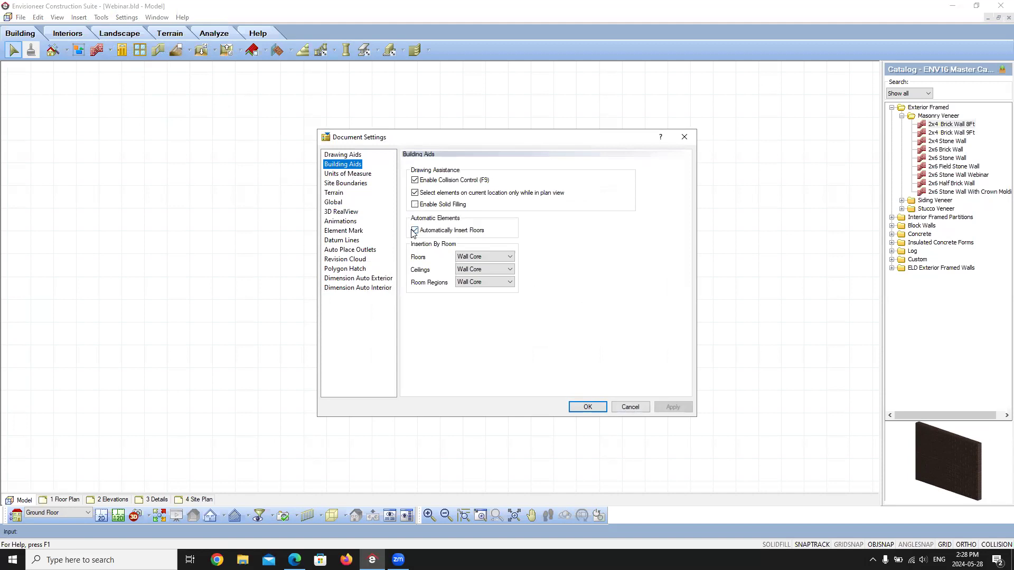
pyautogui.click(672, 407)
pyautogui.click(583, 409)
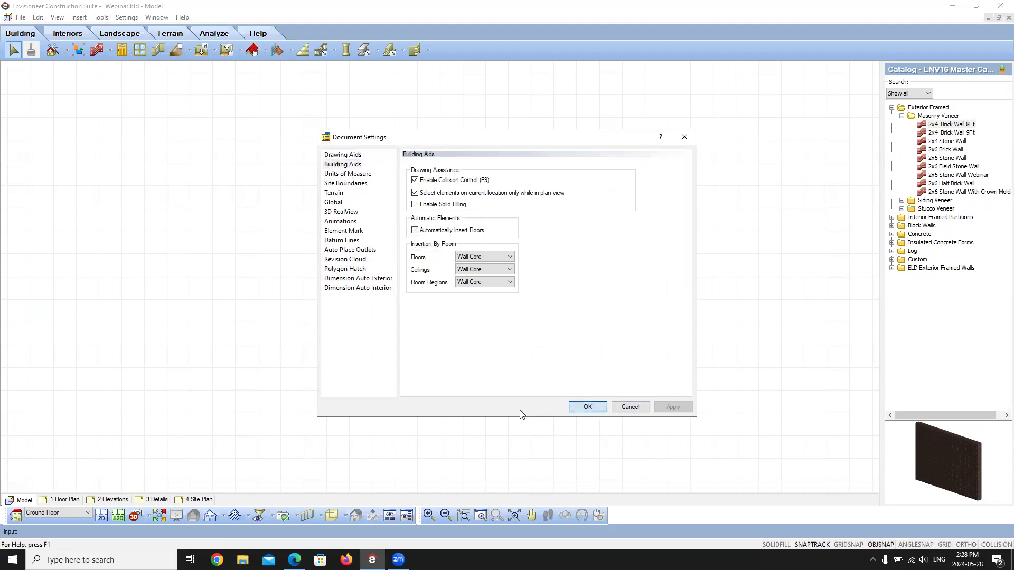
# Save the Webinar.bld template and close it.
pyautogui.click(21, 17)
pyautogui.click(29, 84)
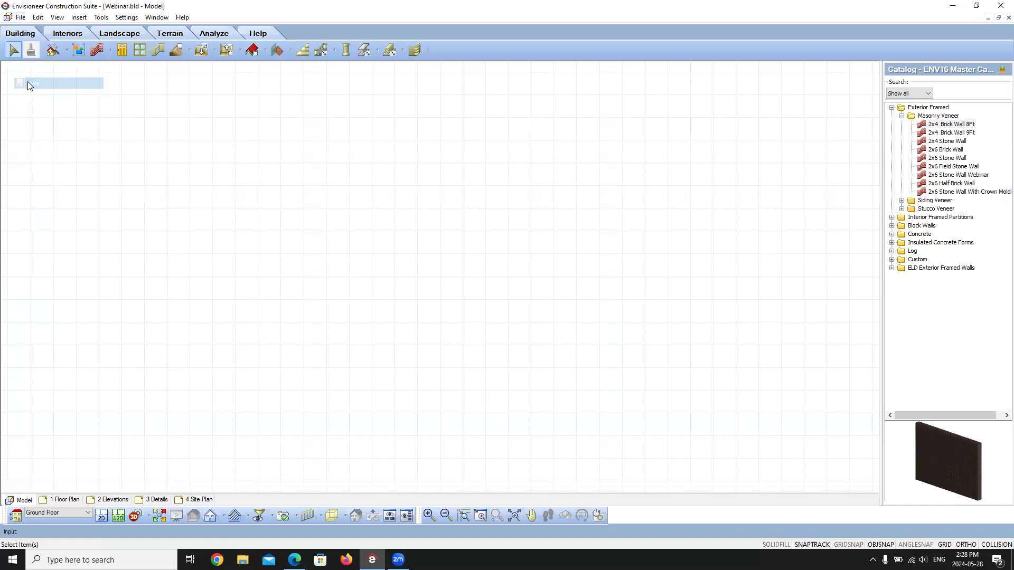
pyautogui.click(20, 18)
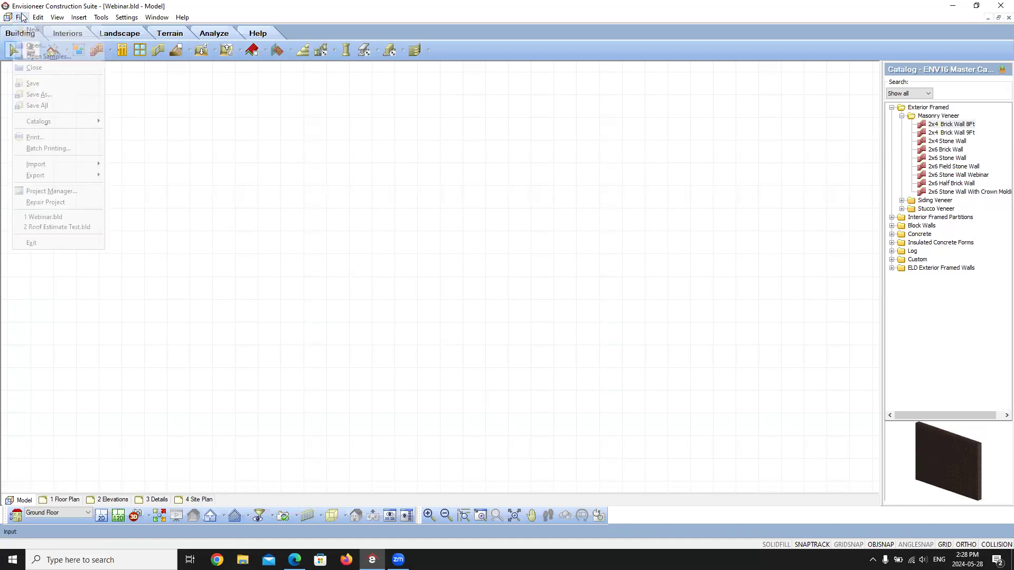
pyautogui.click(32, 65)
# Create a new project from the Webinar.bld template.
pyautogui.click(9, 17)
pyautogui.click(18, 35)
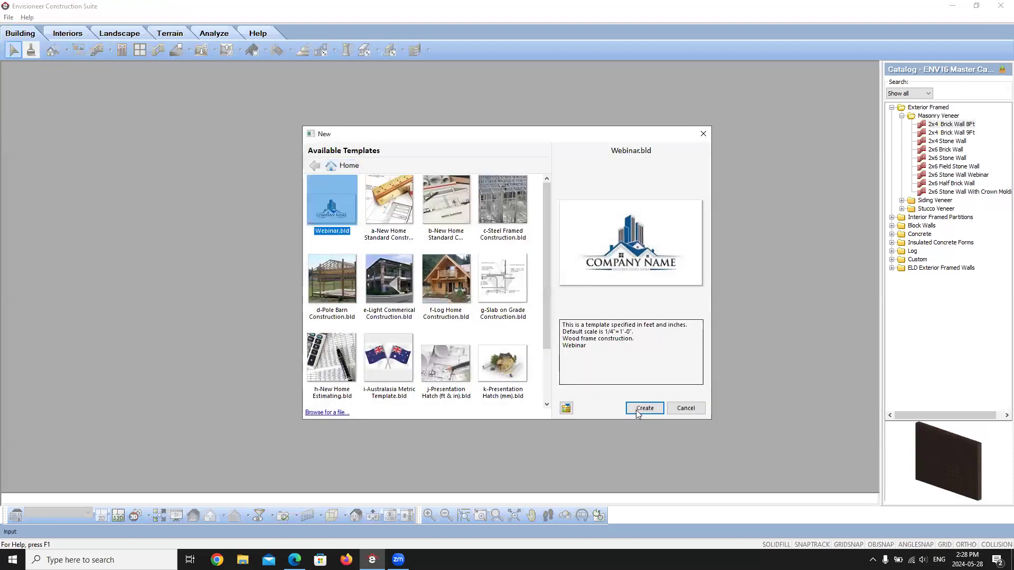
pyautogui.click(644, 408)
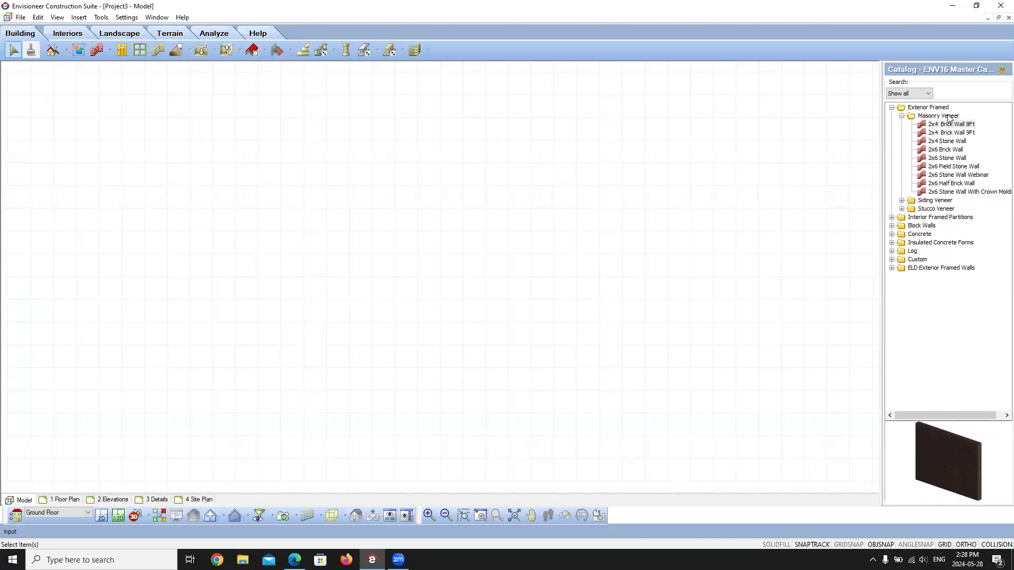
# Insert a closed rectangle of 2x4 Brick Wall 8Ft exterior walls about 14'-8" wide on the ground floor.
pyautogui.click(950, 124)
pyautogui.click(383, 227)
pyautogui.click(461, 227)
pyautogui.click(461, 320)
pyautogui.click(383, 320)
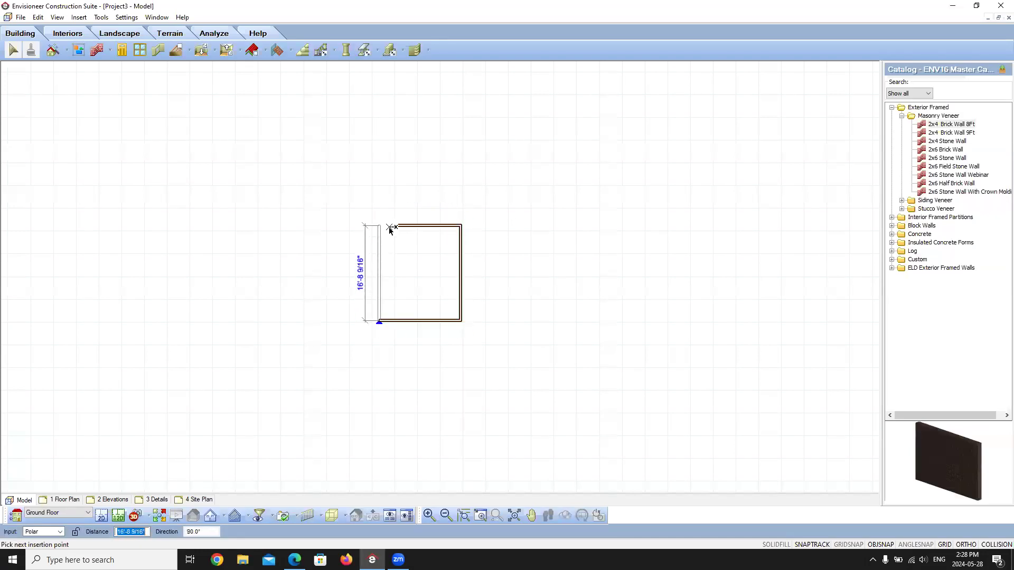
pyautogui.click(383, 227)
pyautogui.rightClick(428, 280)
pyautogui.click(436, 284)
# Inspect the brick building in 3D perspective for a floor and return to the 2D plan.
pyautogui.click(142, 516)
pyautogui.click(161, 489)
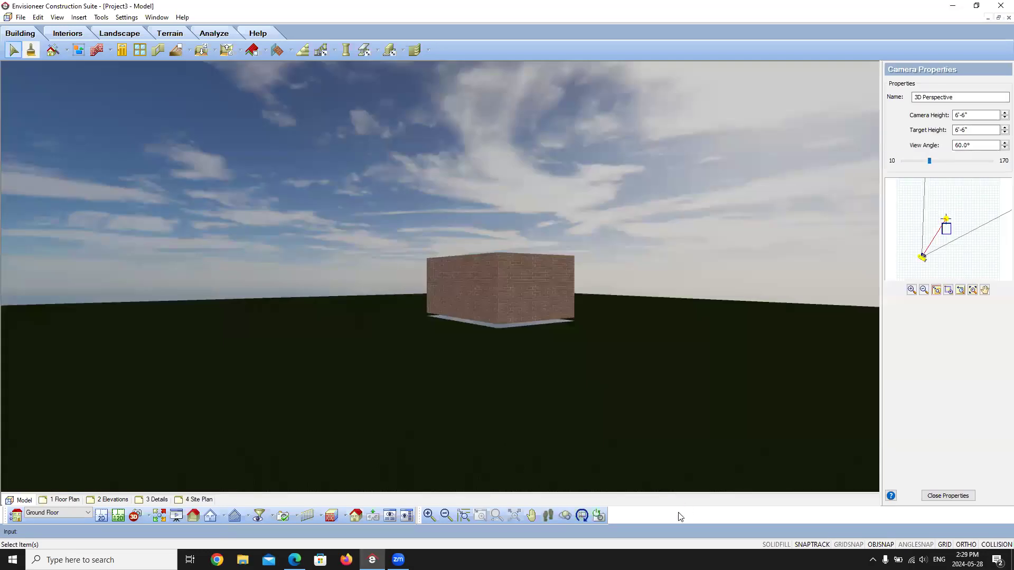
pyautogui.moveTo(648, 239); pyautogui.dragTo(384, 174)
pyautogui.rightClick(384, 174)
pyautogui.click(394, 168)
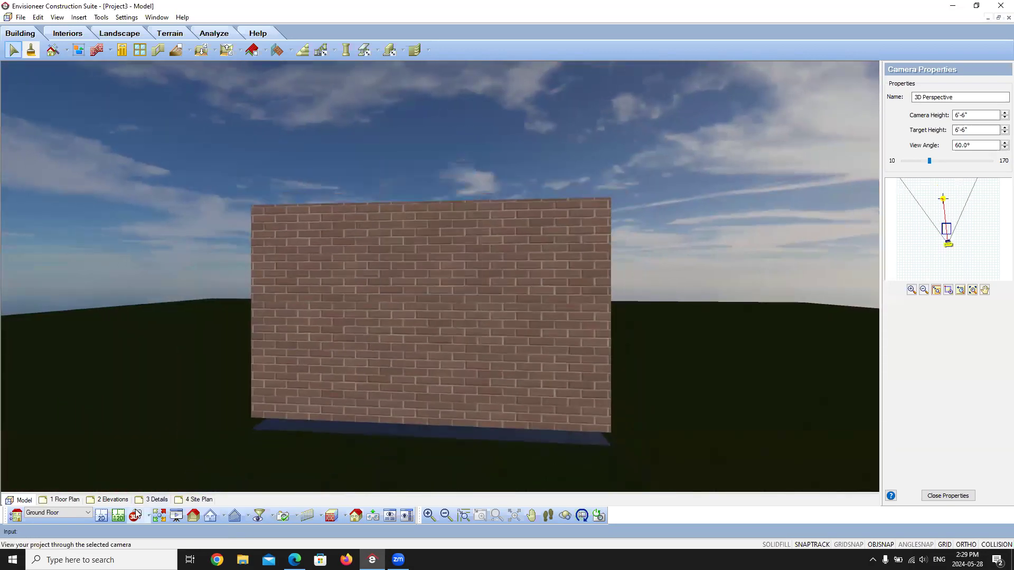
pyautogui.click(101, 516)
# Add an automatic interior dimension string horizontally across the upper part of the room.
pyautogui.scroll(2, 530, 311)
pyautogui.scroll(4, 325, 175)
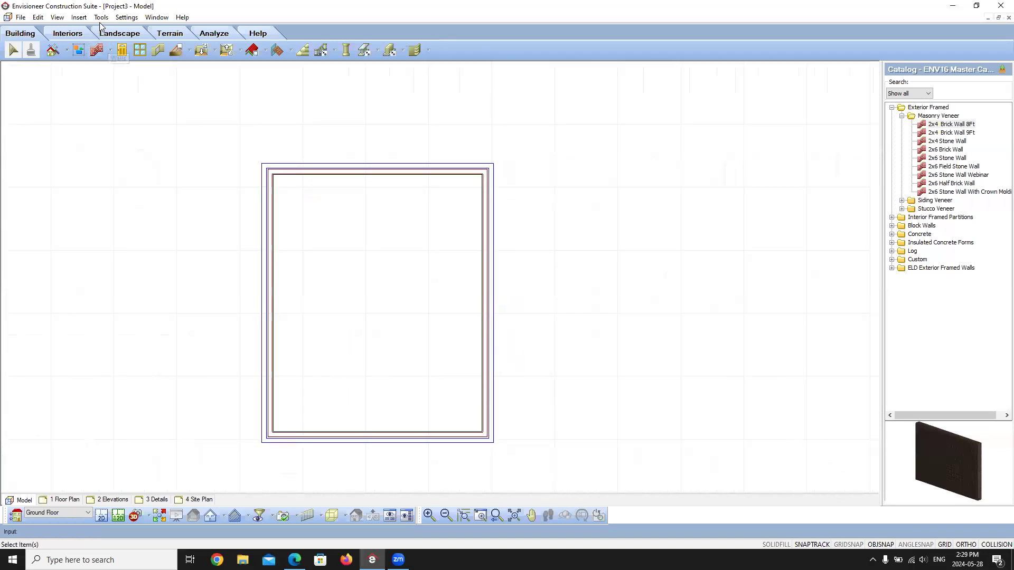
pyautogui.click(122, 18)
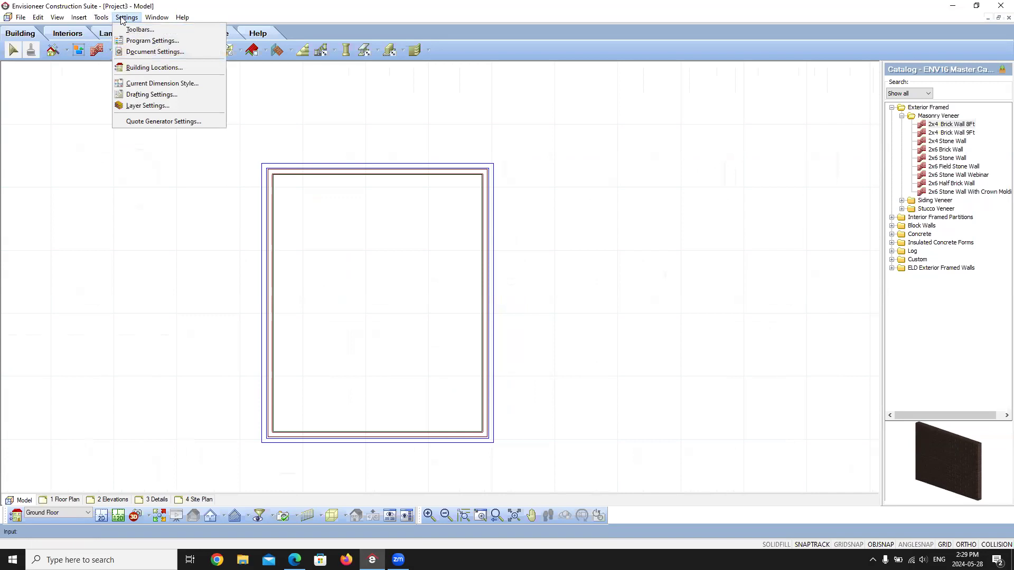
pyautogui.moveTo(100, 17)
pyautogui.moveTo(121, 41)
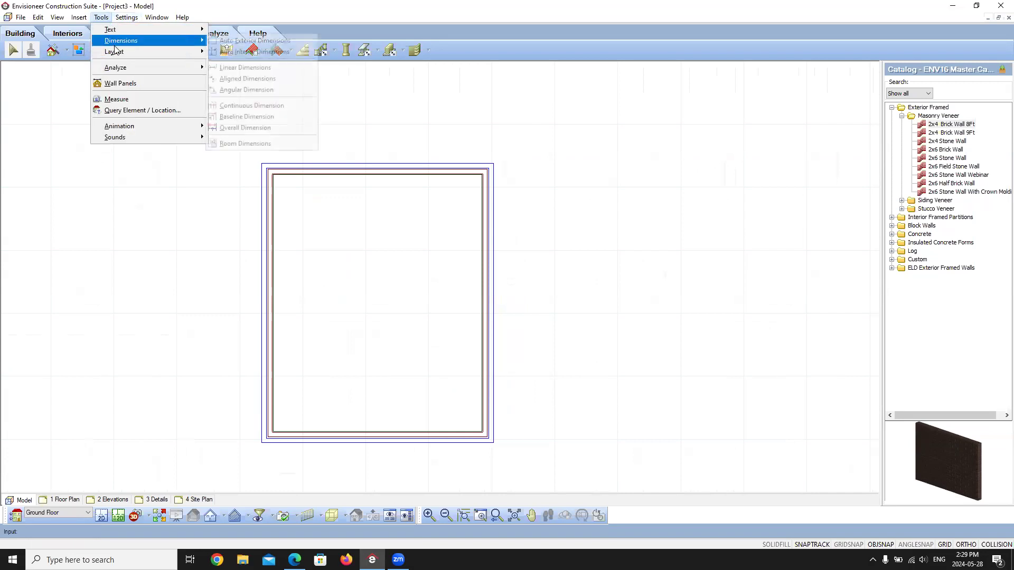
pyautogui.click(225, 52)
pyautogui.click(211, 206)
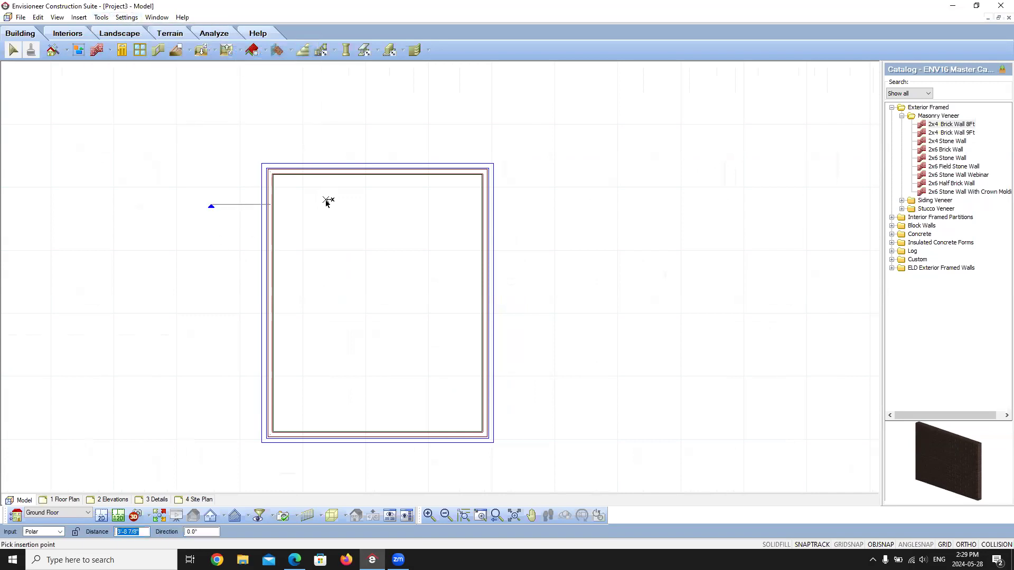
pyautogui.click(539, 200)
pyautogui.scroll(4, 290, 222)
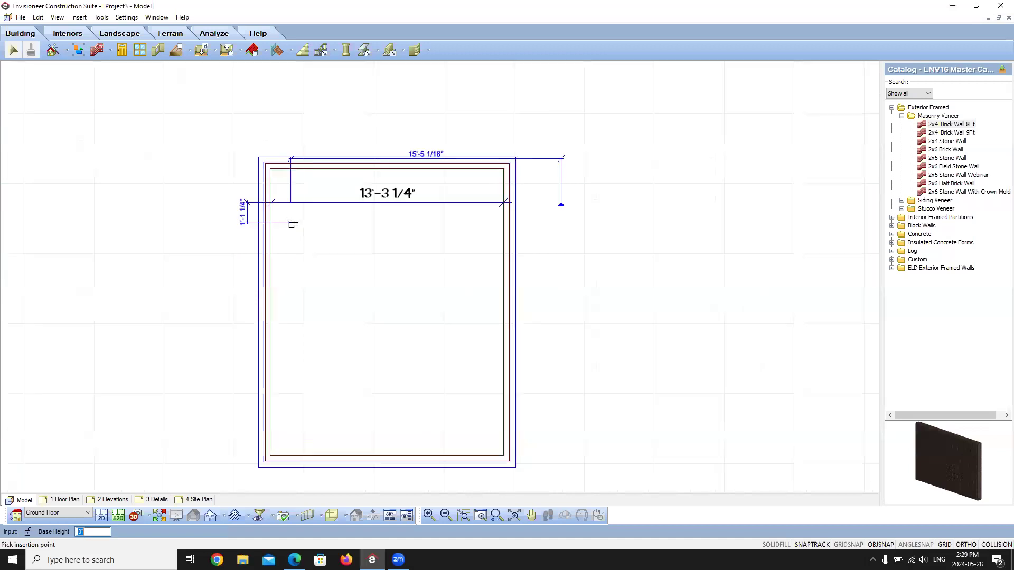
pyautogui.rightClick(317, 242)
pyautogui.click(338, 248)
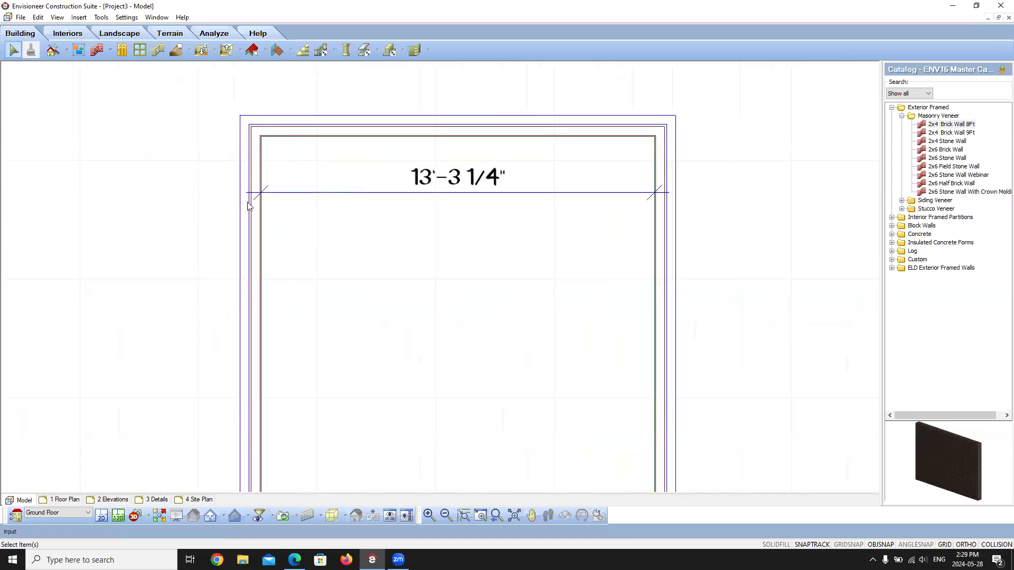
pyautogui.scroll(-4, 253, 205)
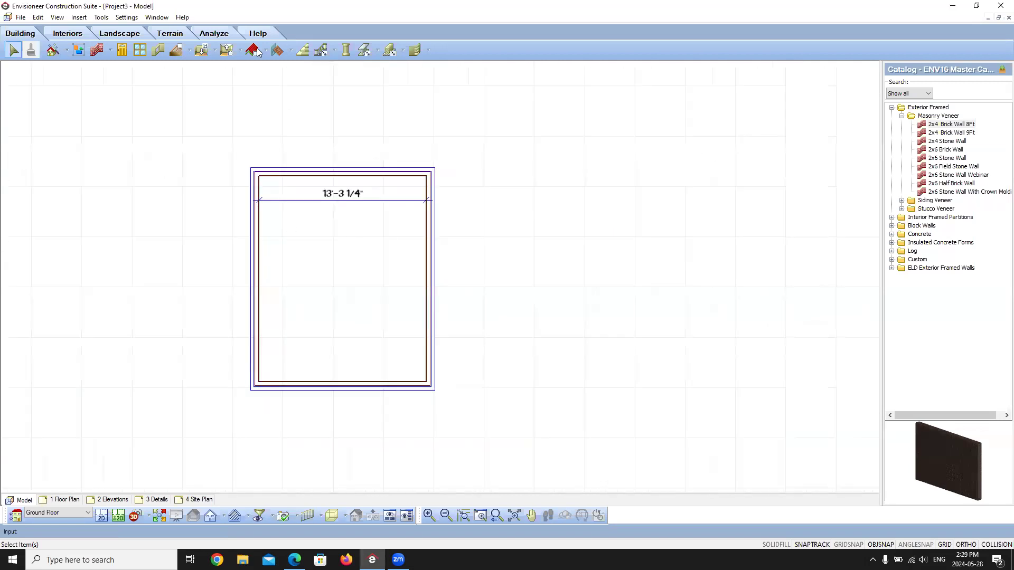
# Turn off Ignore Wall Dimensions in the document's automatic interior dimension settings and apply the change.
pyautogui.click(127, 17)
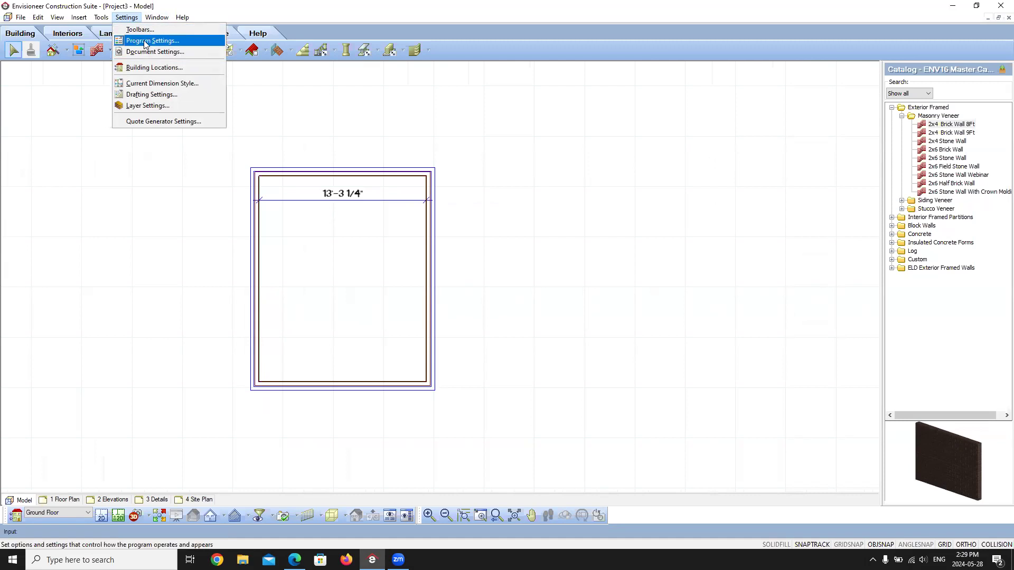
pyautogui.click(142, 52)
pyautogui.click(351, 288)
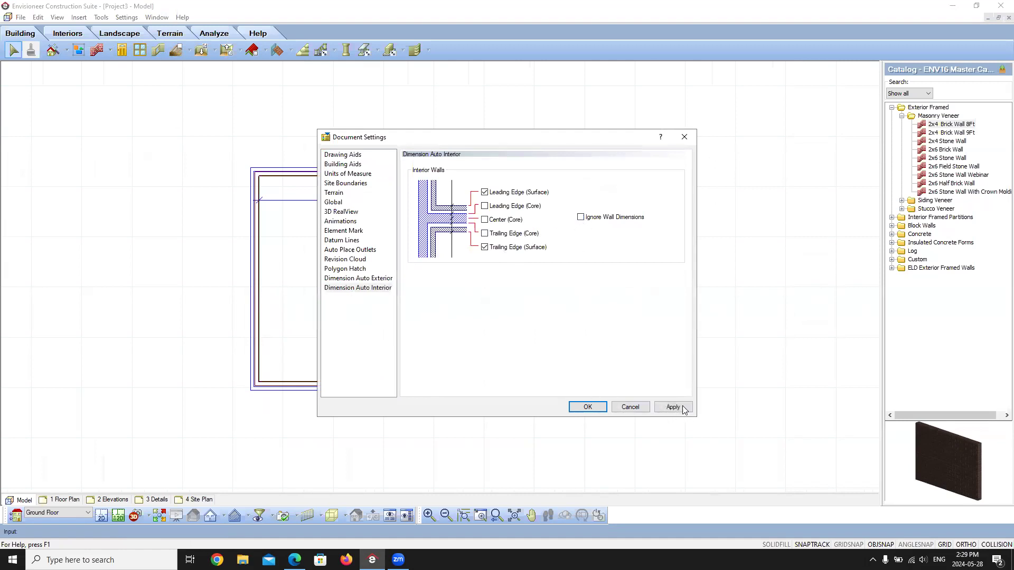
pyautogui.click(672, 407)
pyautogui.click(587, 407)
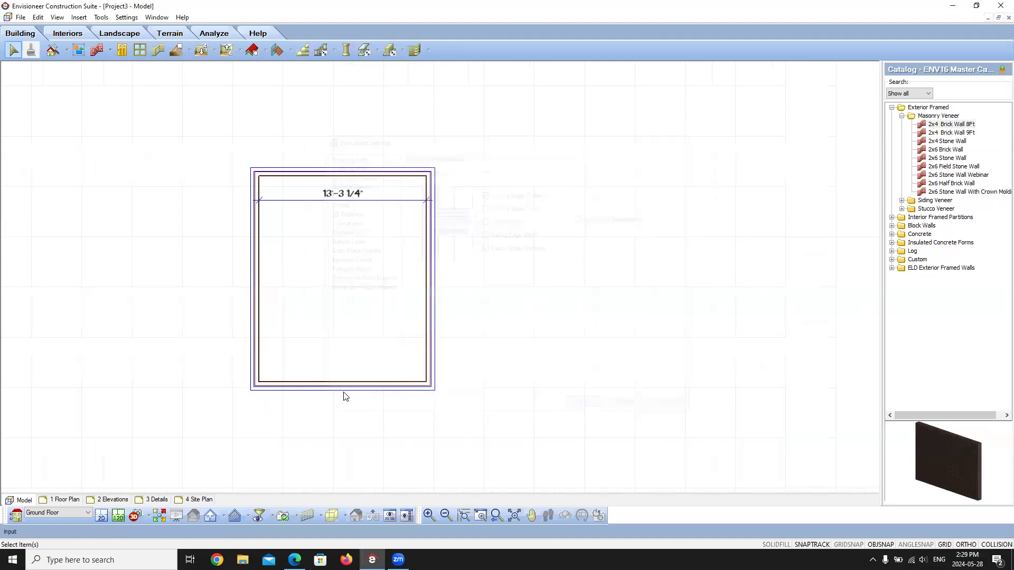
# Add a second automatic interior dimension string horizontally across the lower part of the room, extending past both side walls.
pyautogui.click(101, 17)
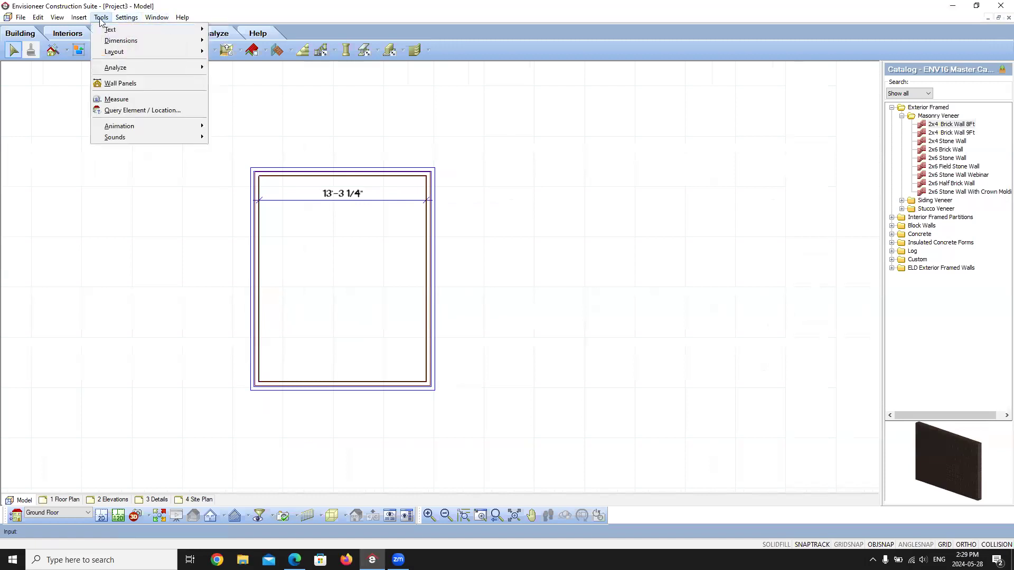
pyautogui.moveTo(125, 46)
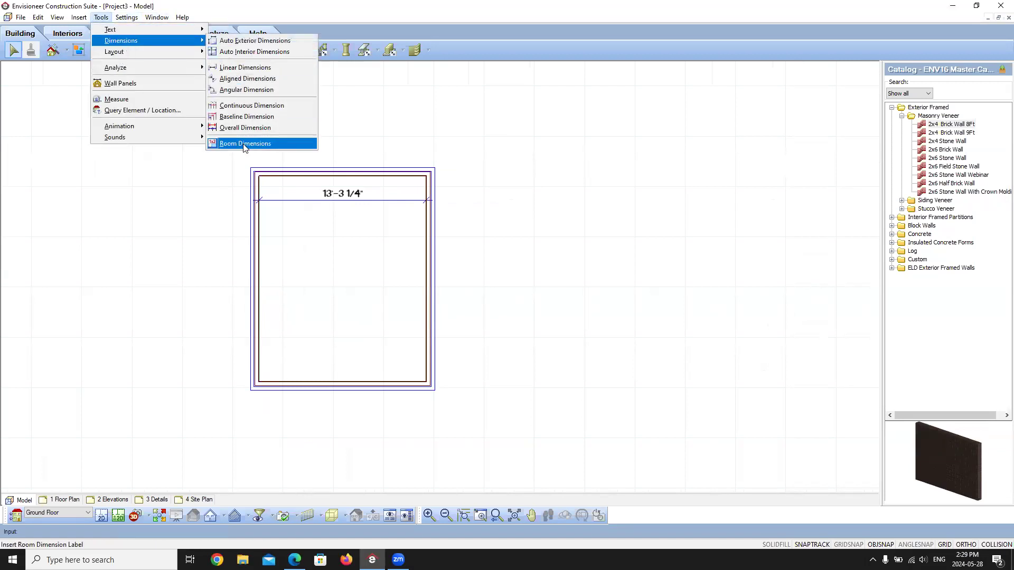
pyautogui.click(253, 52)
pyautogui.click(219, 343)
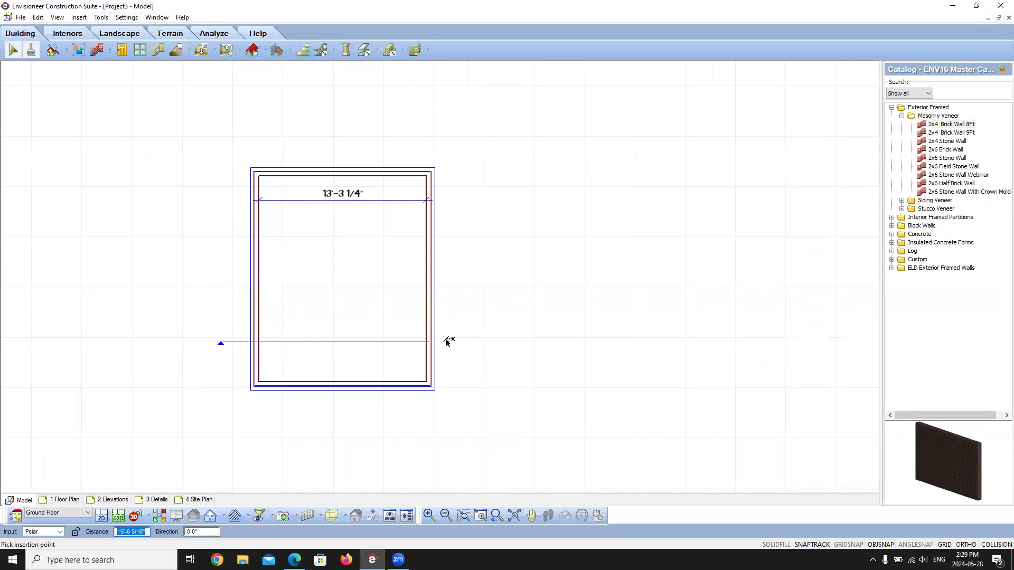
pyautogui.click(462, 343)
pyautogui.scroll(2, 297, 404)
pyautogui.rightClick(376, 291)
pyautogui.click(364, 281)
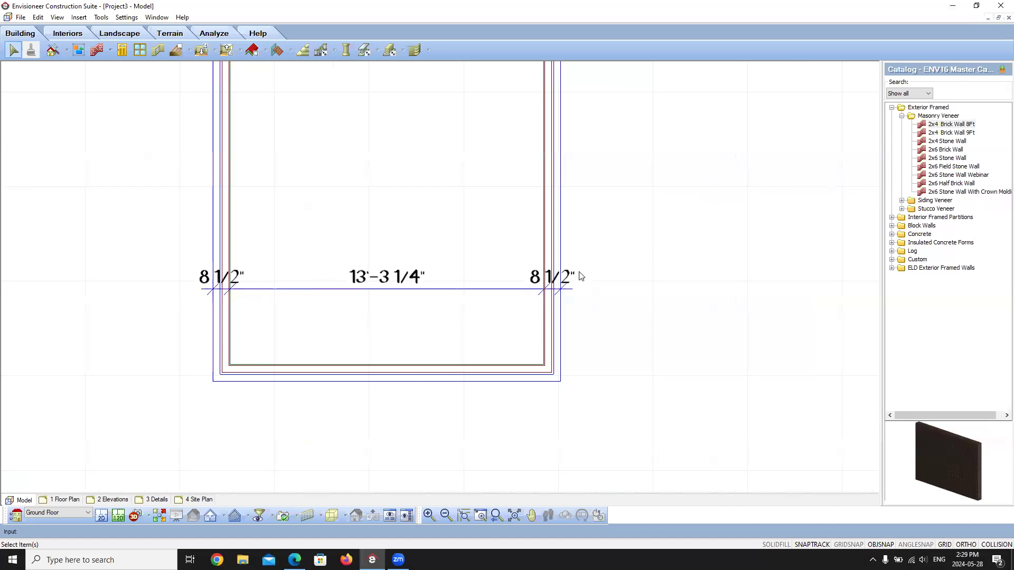
# Compare the two interior dimension strings, check the Floor Plan sheet and return to the model.
pyautogui.scroll(-3, 373, 367)
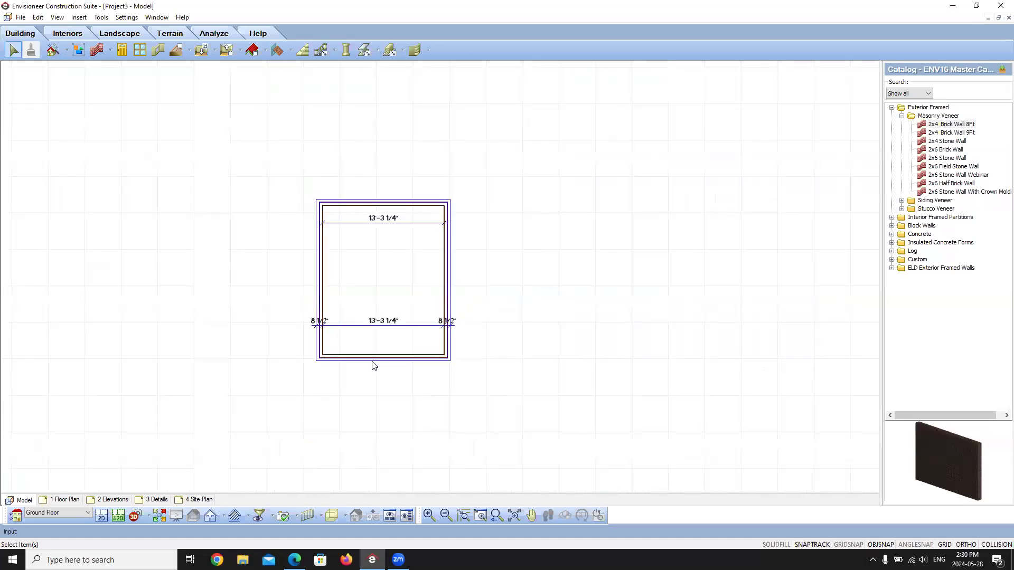
pyautogui.scroll(2, 373, 366)
pyautogui.scroll(-2, 374, 370)
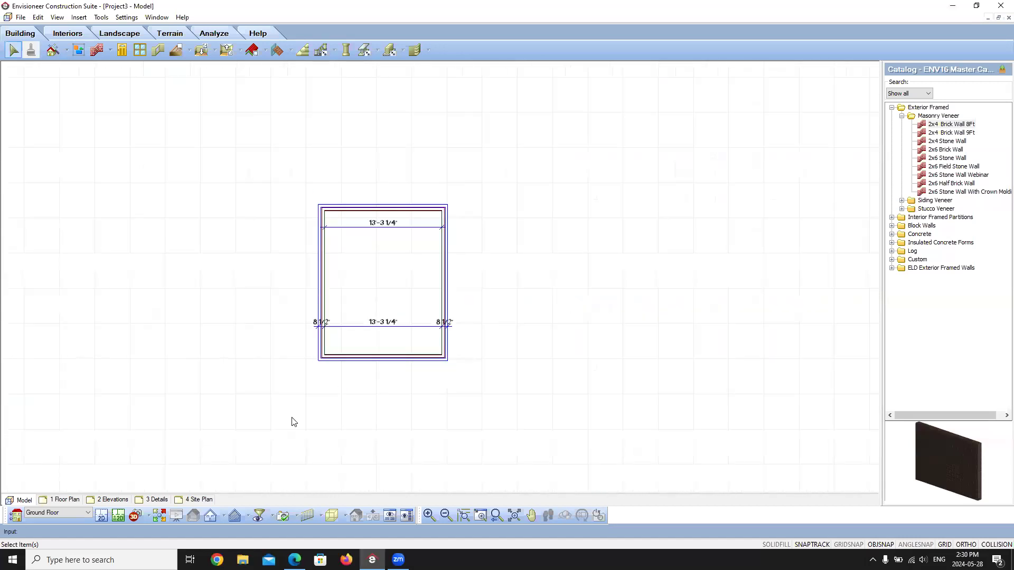
pyautogui.click(65, 500)
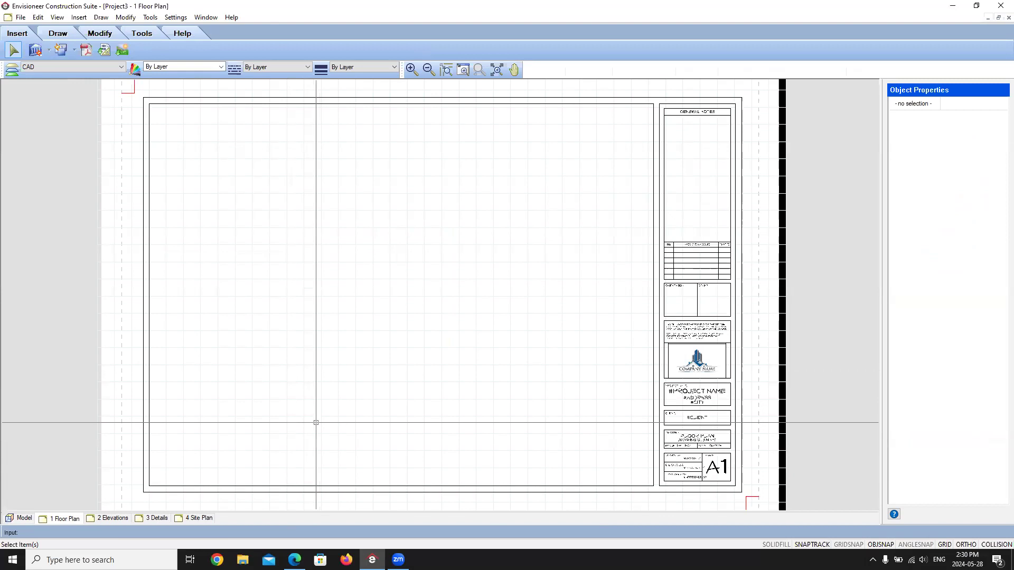
pyautogui.click(21, 521)
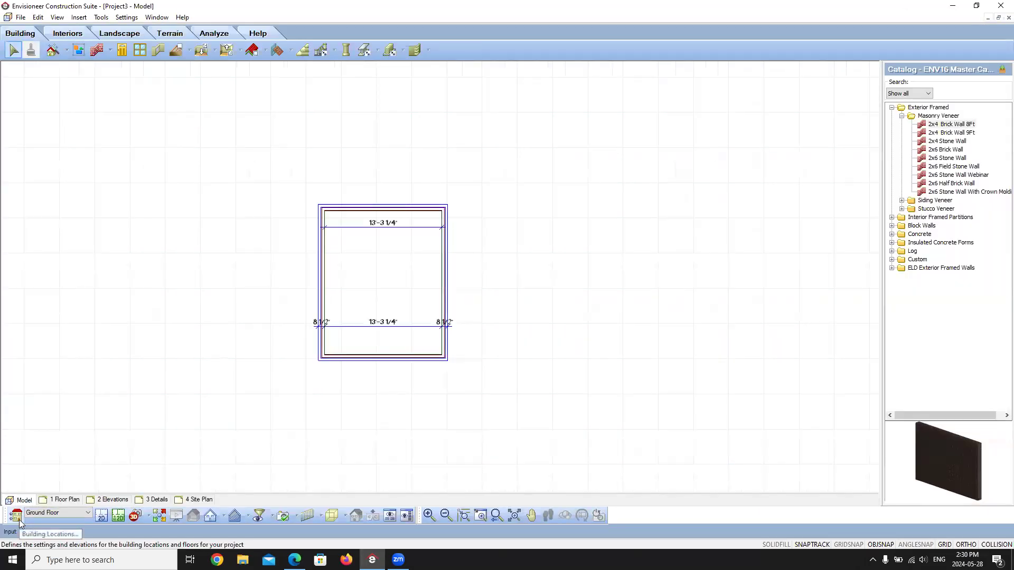